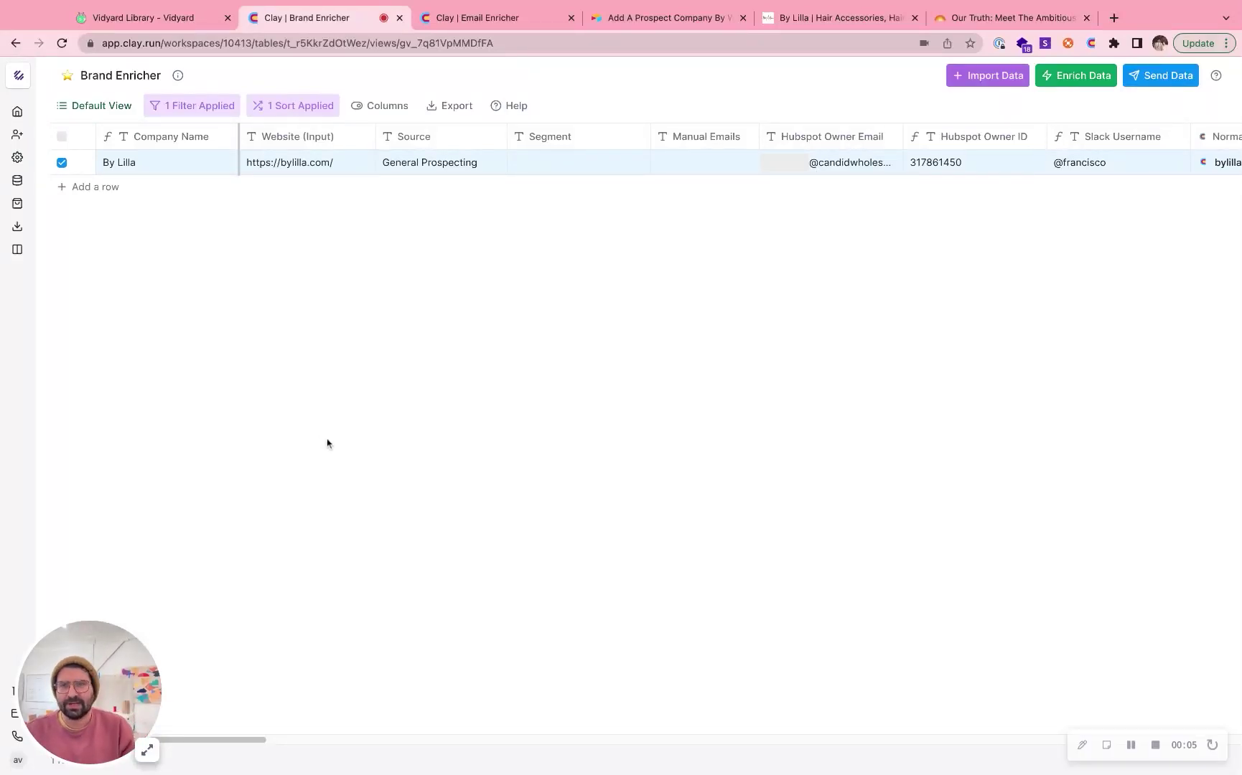
# Step: Switch to the Email Enricher table and look over its records and lookup columns
pyautogui.click(446, 17)
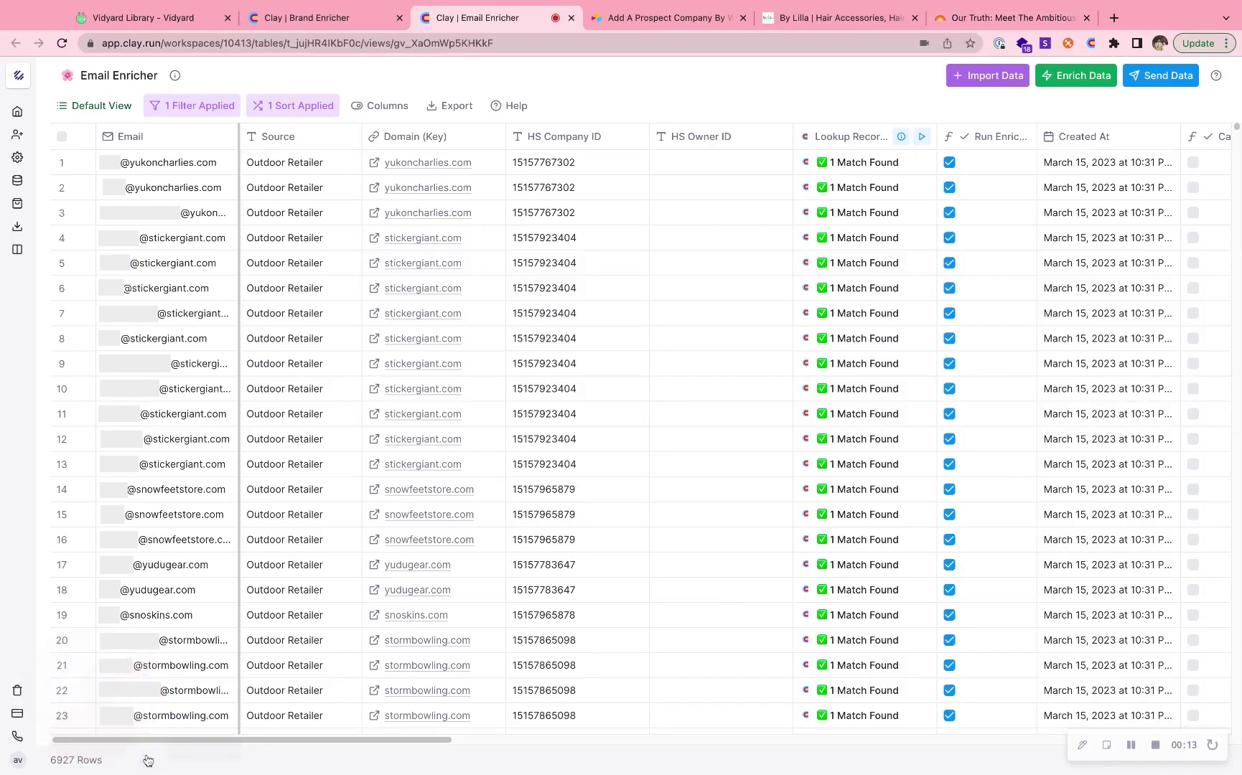
pyautogui.click(148, 759)
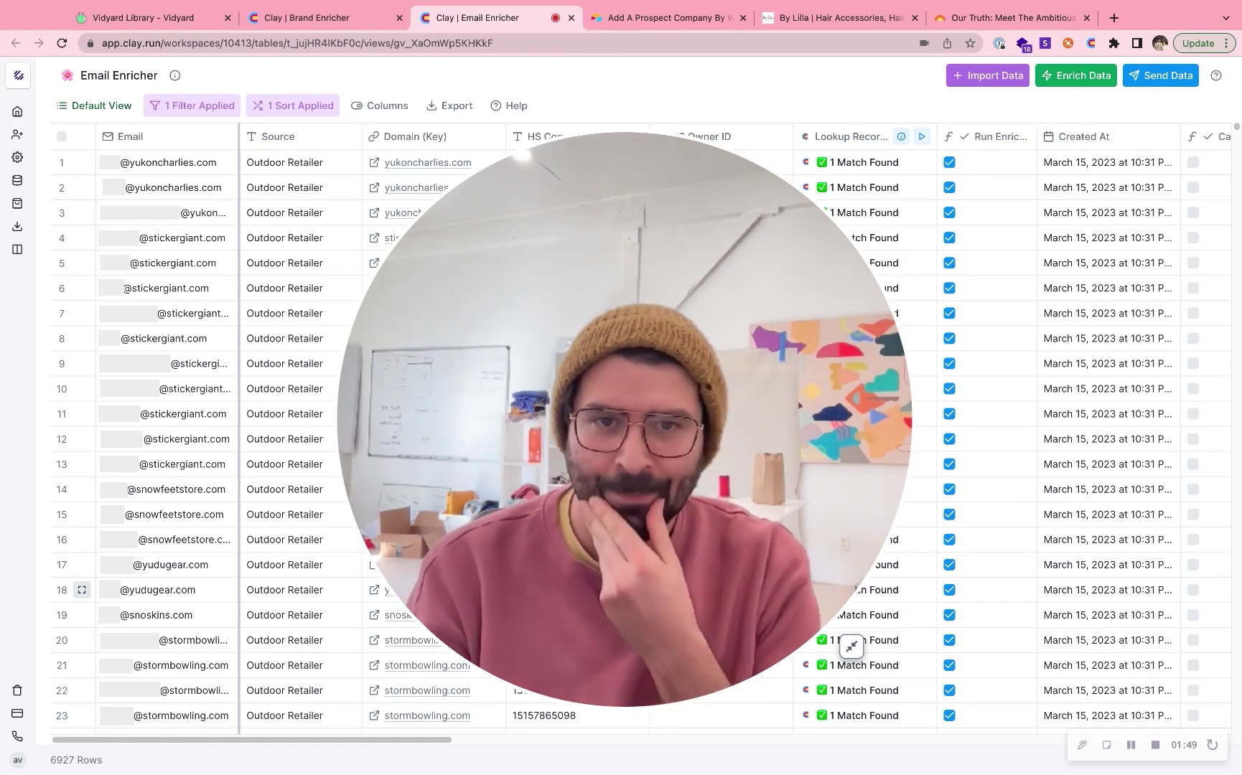
pyautogui.hscroll(2, 323, 518)
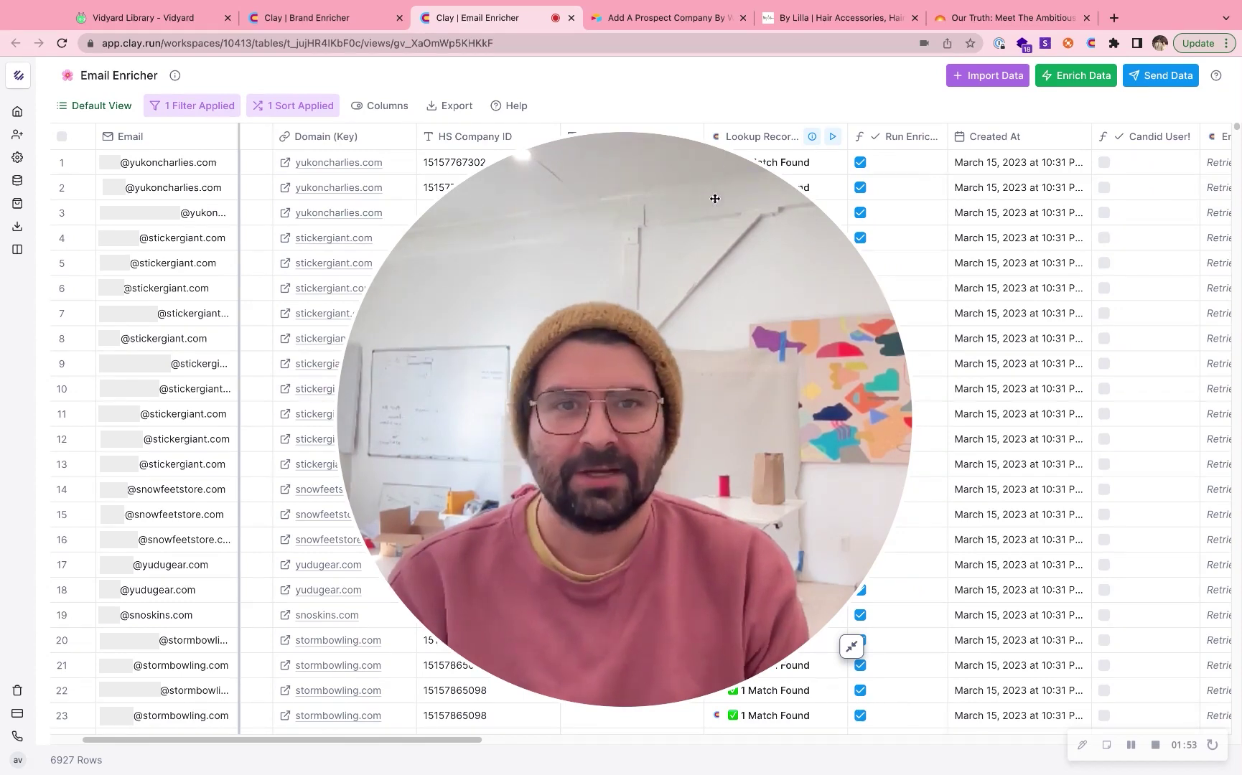
pyautogui.click(852, 647)
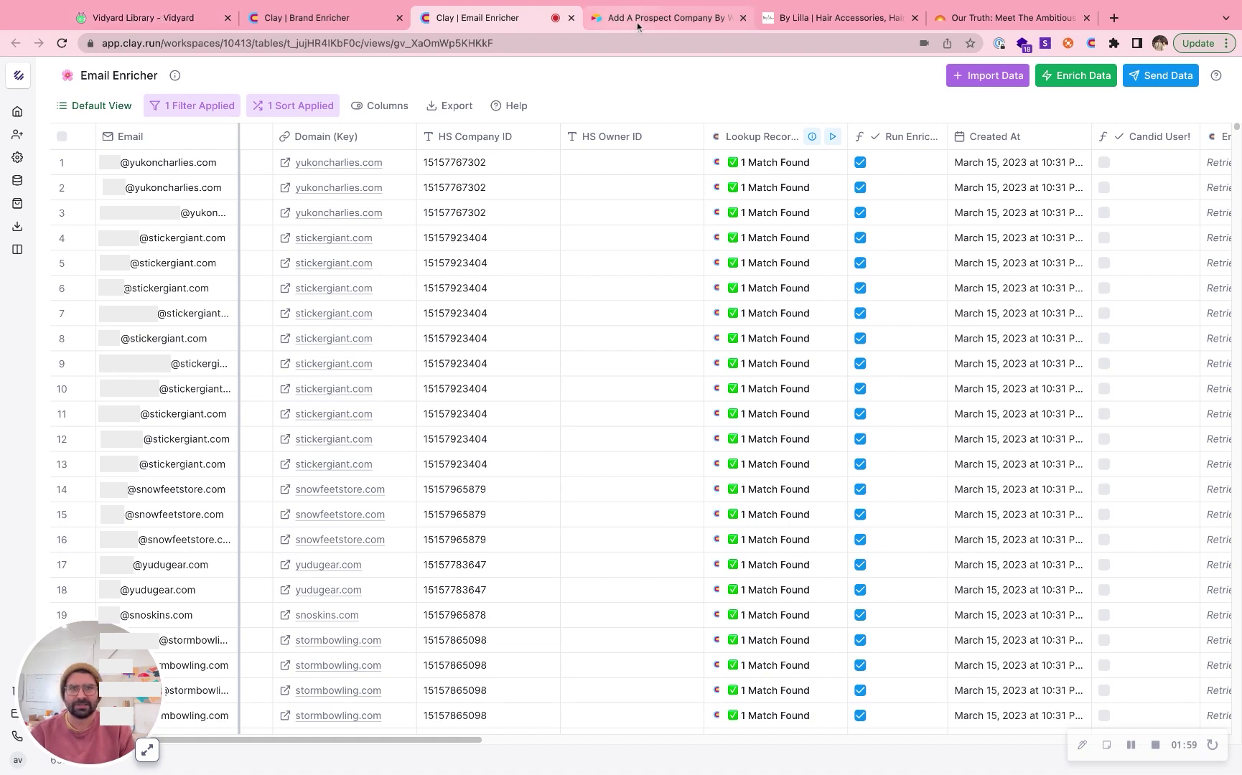
# Step: Switch to the By Lilla website and look over the homepage from the header down to the footer links
pyautogui.click(833, 17)
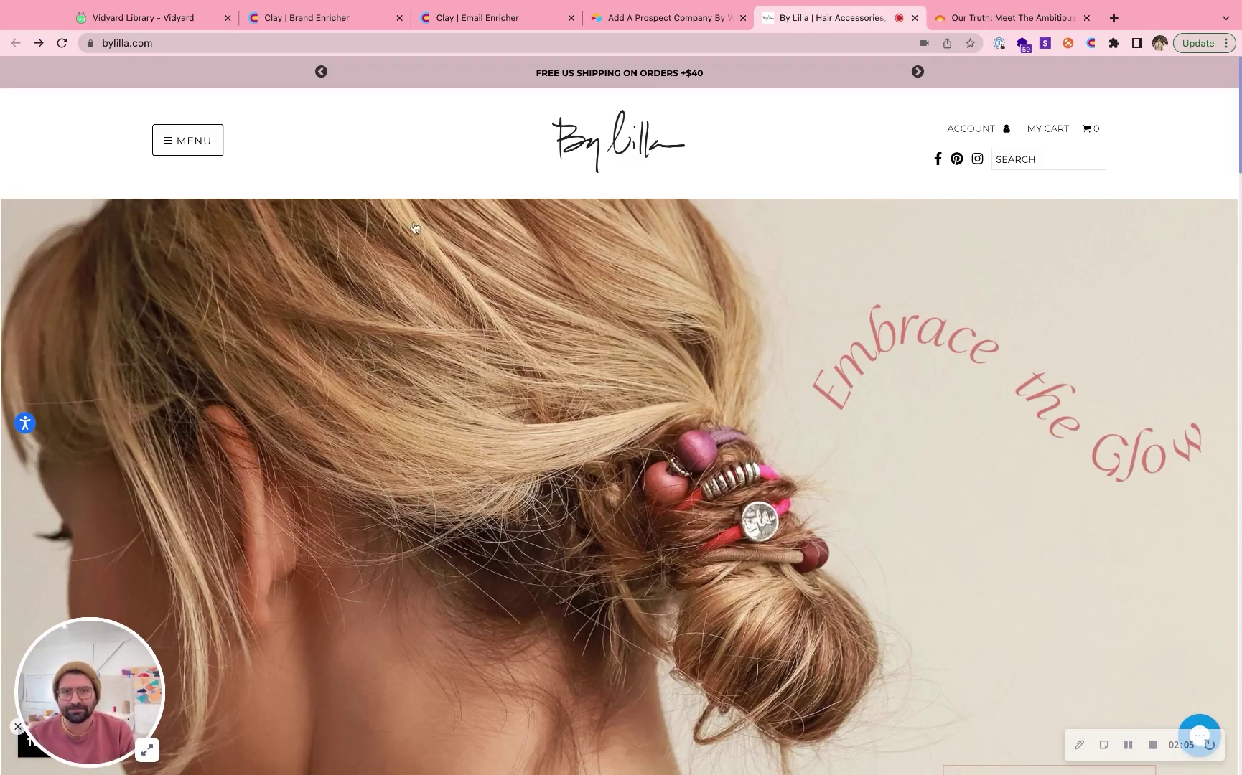
pyautogui.scroll(-1, 552, 276)
pyautogui.scroll(-5, 552, 276)
pyautogui.scroll(5, 573, 256)
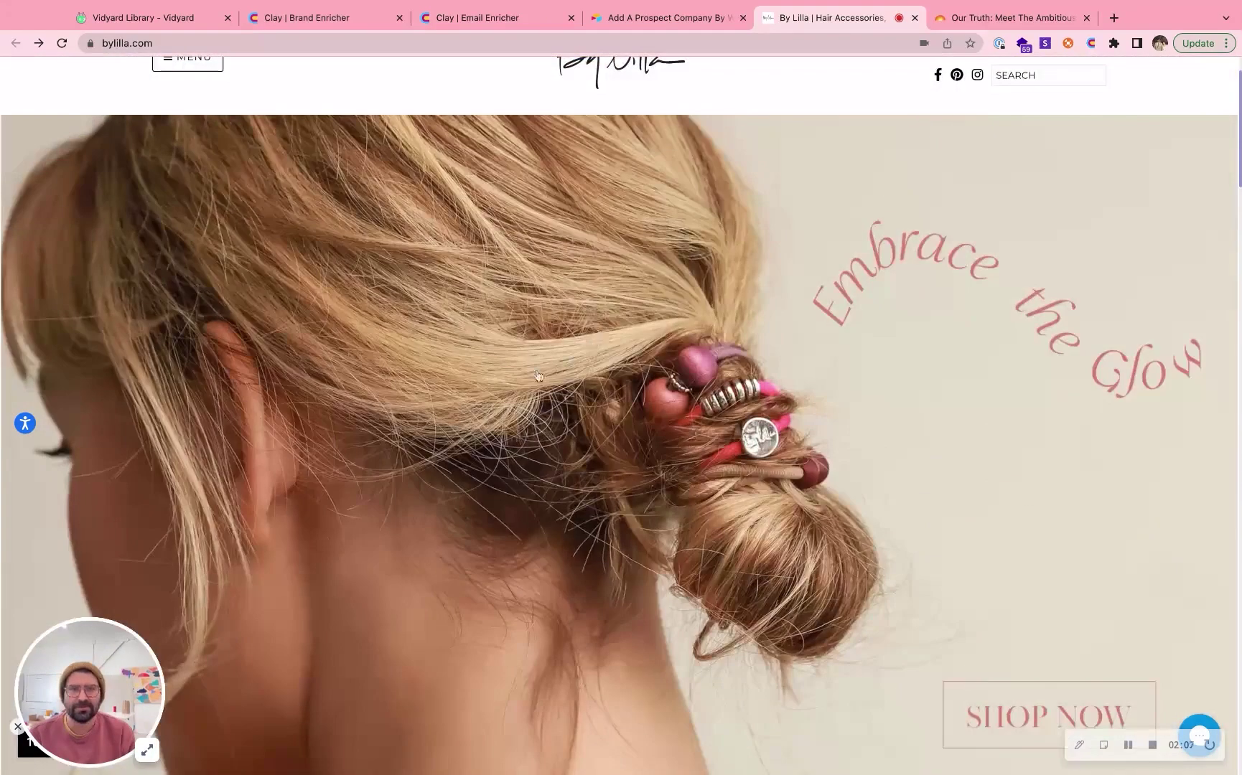
pyautogui.scroll(1, 537, 372)
pyautogui.scroll(-10, 538, 372)
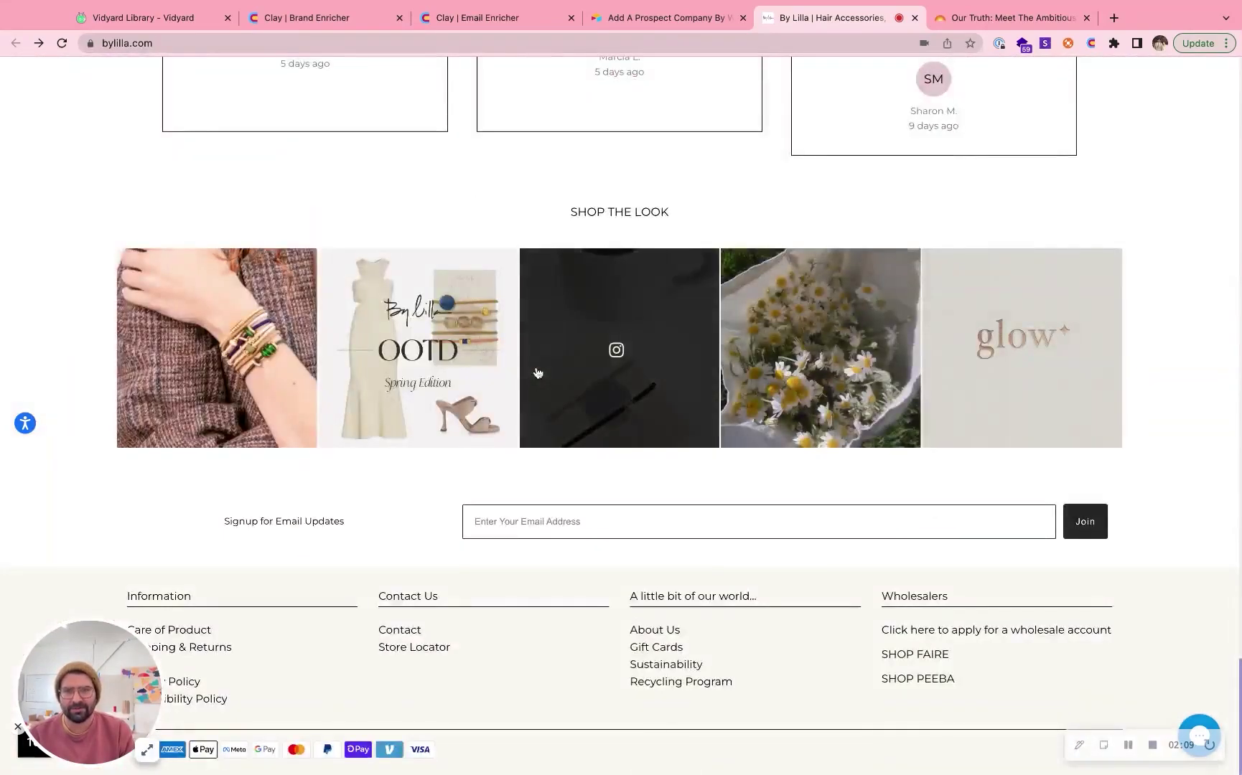
pyautogui.scroll(4, 537, 360)
pyautogui.scroll(10, 539, 356)
pyautogui.scroll(-11, 539, 351)
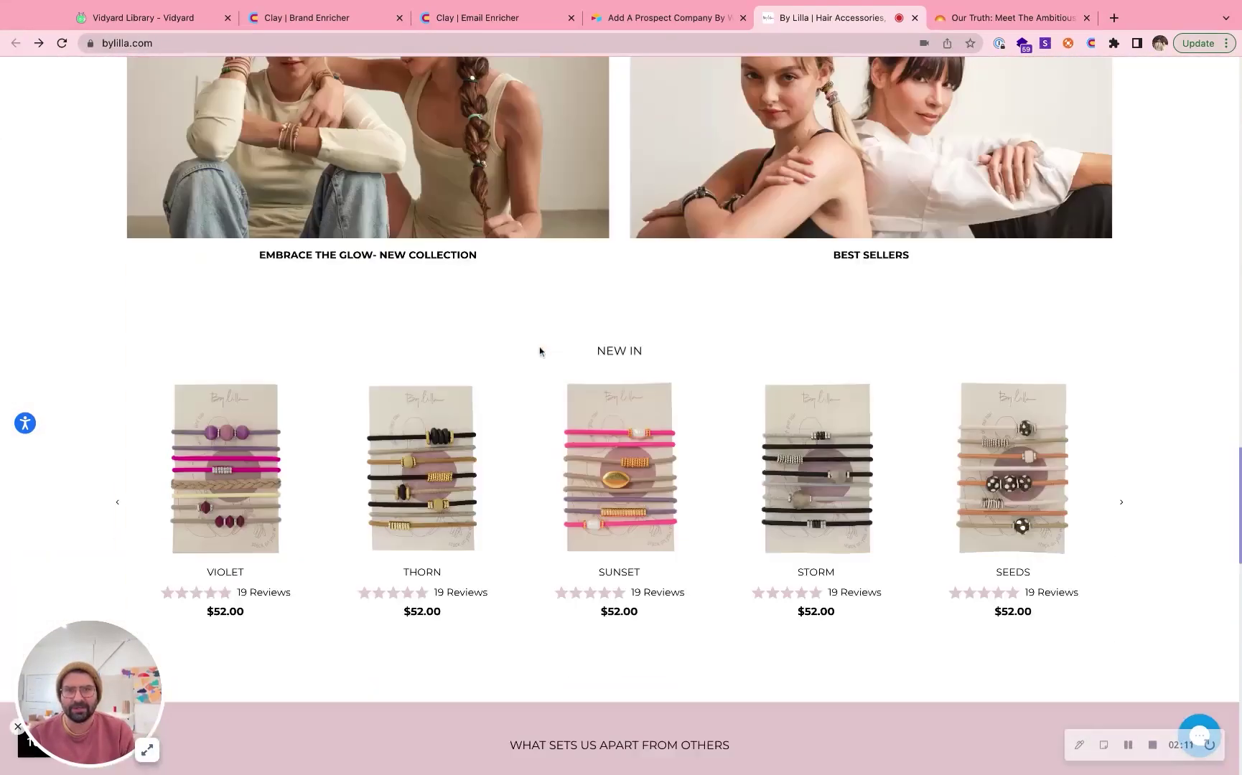
pyautogui.scroll(-8, 523, 357)
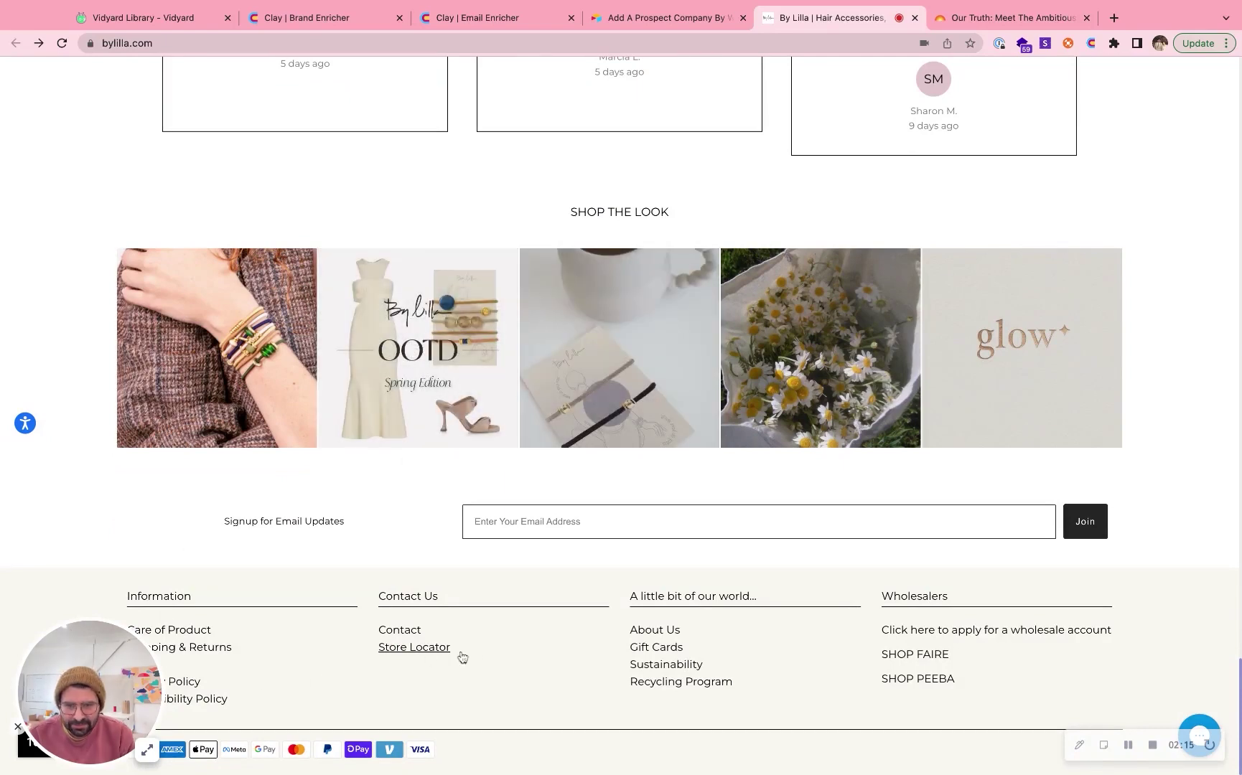
# Step: Open the By Lilla contact page and examine the line about wholesale inquiries
pyautogui.click(416, 631)
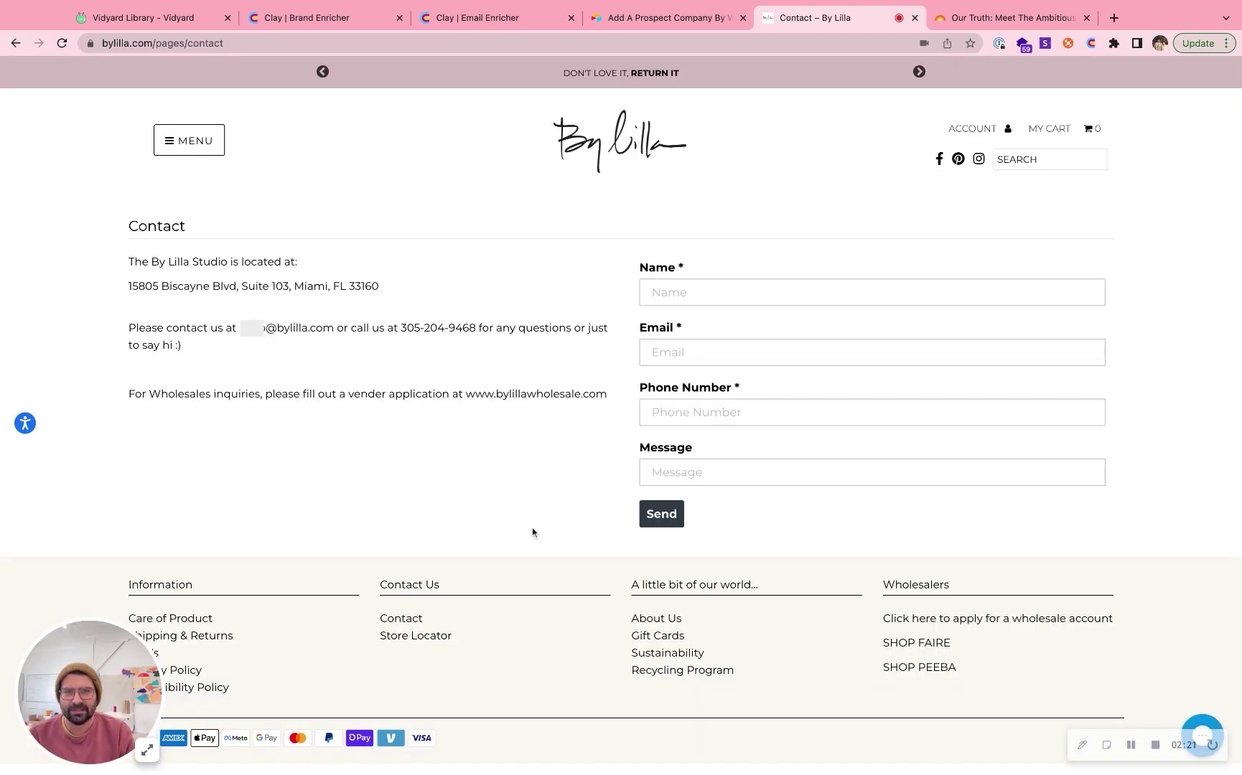
pyautogui.moveTo(172, 394); pyautogui.dragTo(402, 394)
pyautogui.click(471, 397)
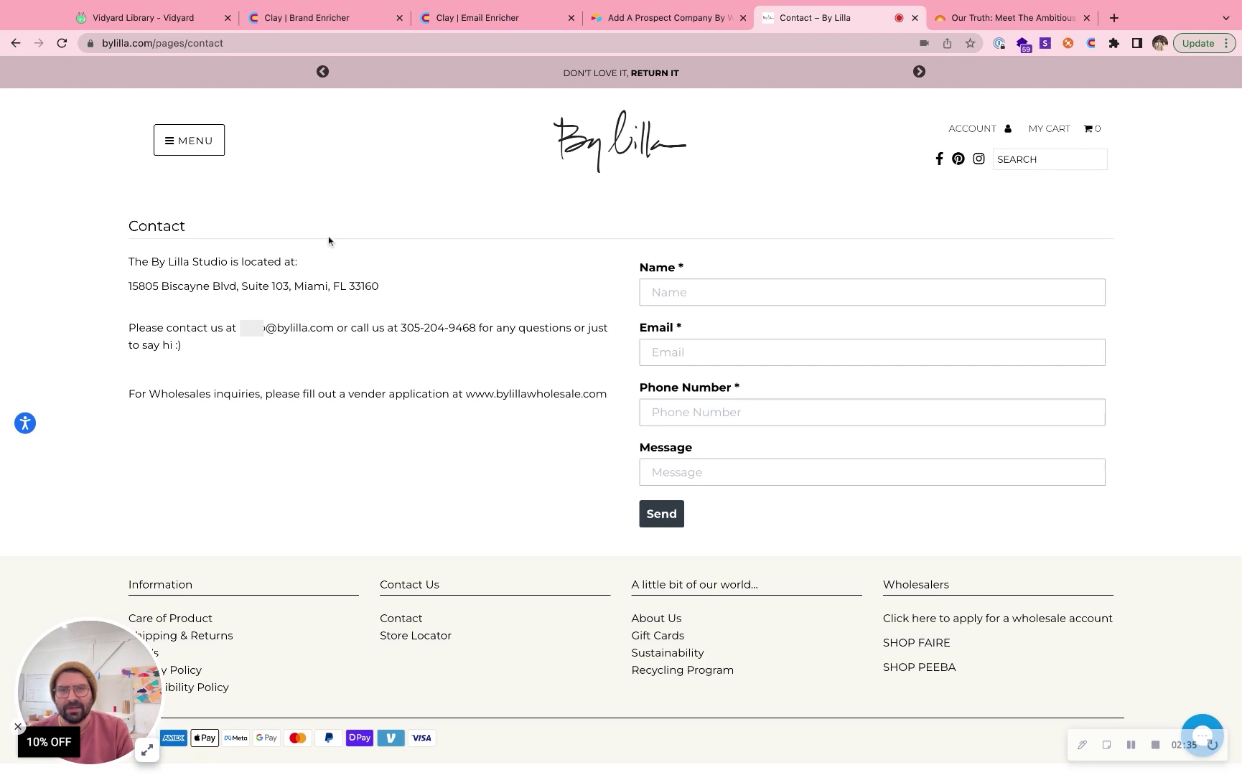
pyautogui.press('super+bracketleft')
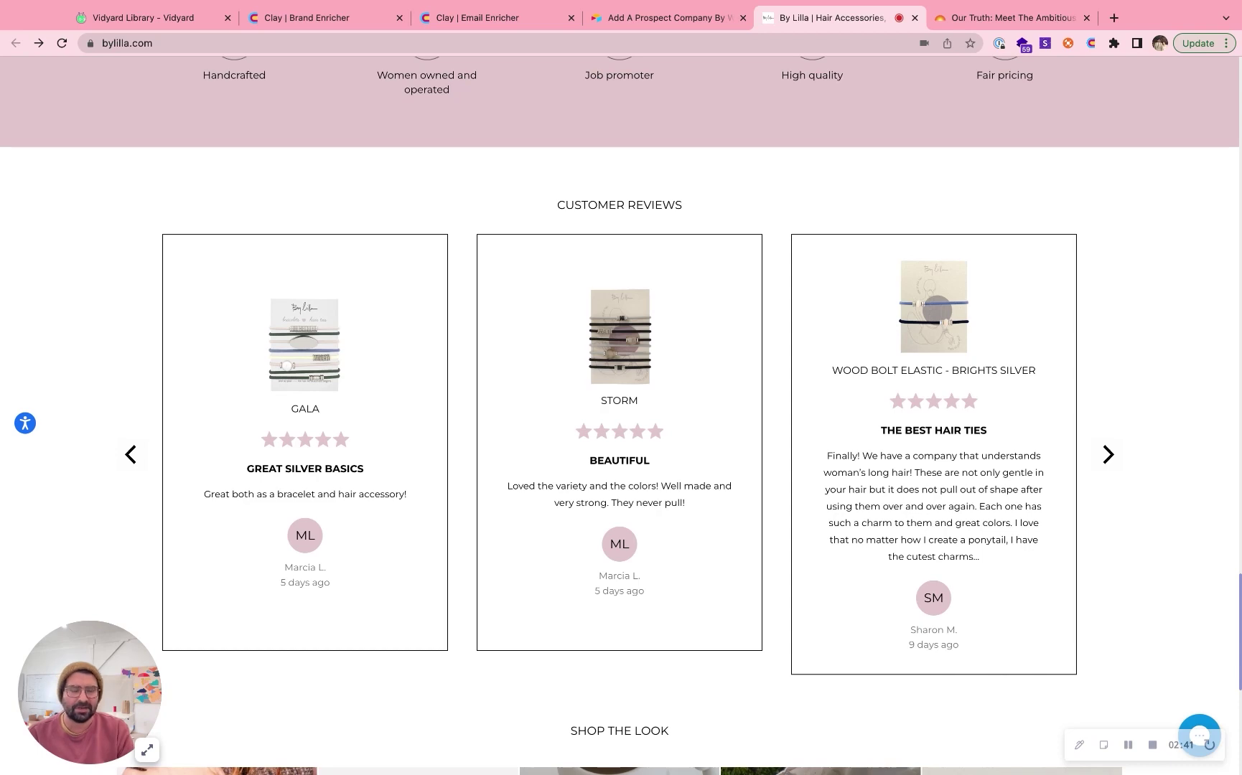
pyautogui.scroll(20, 926, 356)
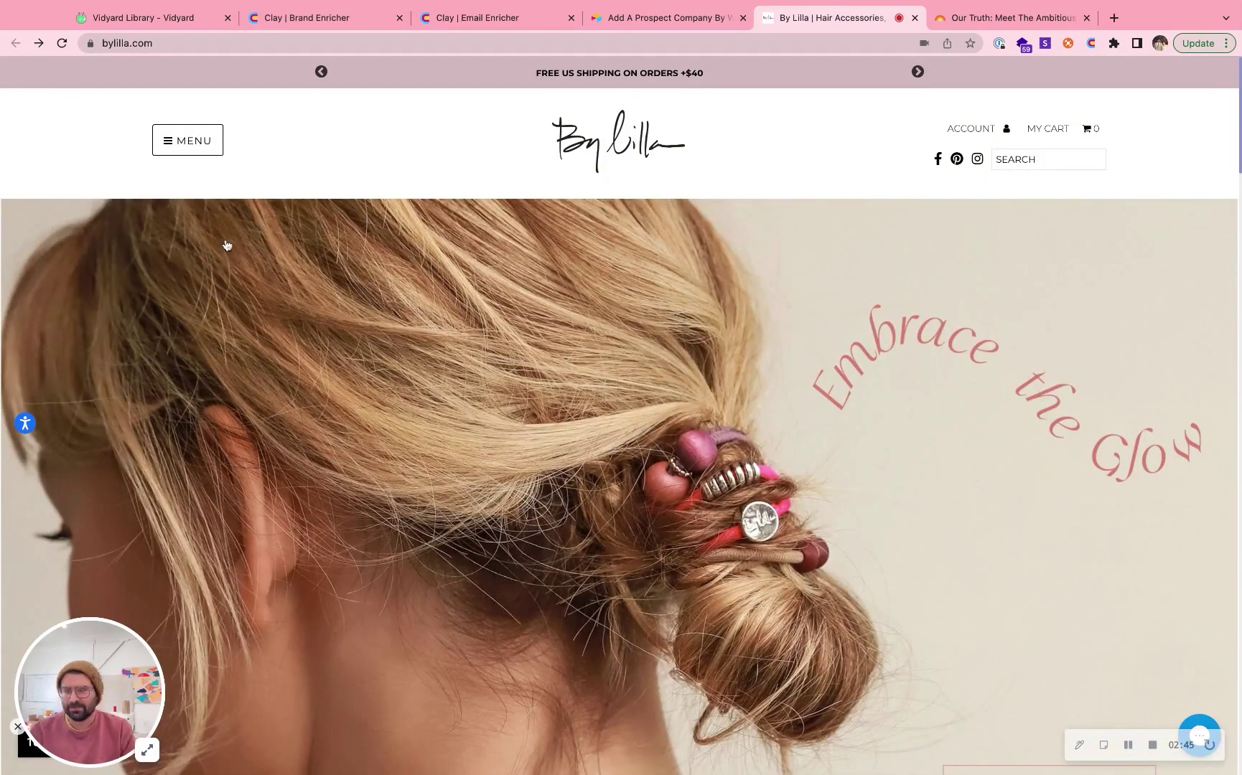
pyautogui.click(173, 43)
pyautogui.hotkey('ctrl', 'c')
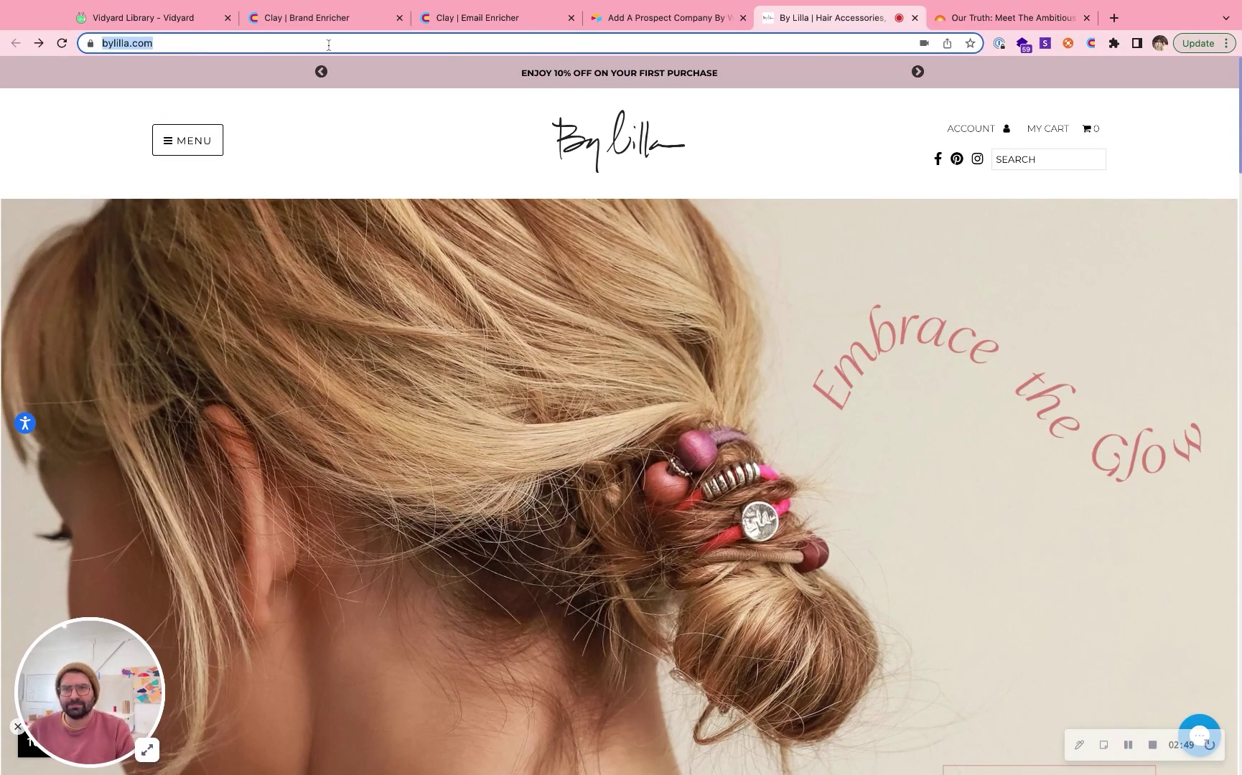
pyautogui.click(660, 17)
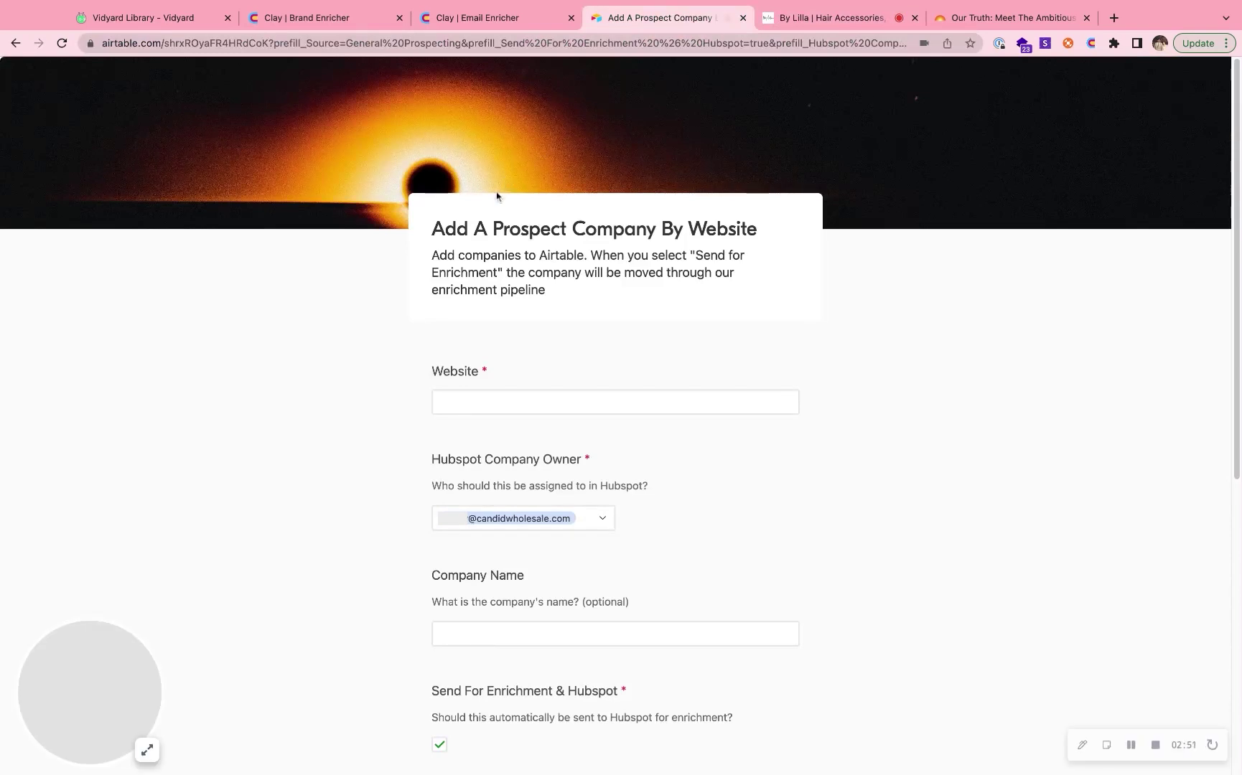
pyautogui.click(539, 393)
pyautogui.hotkey('ctrl', 'v')
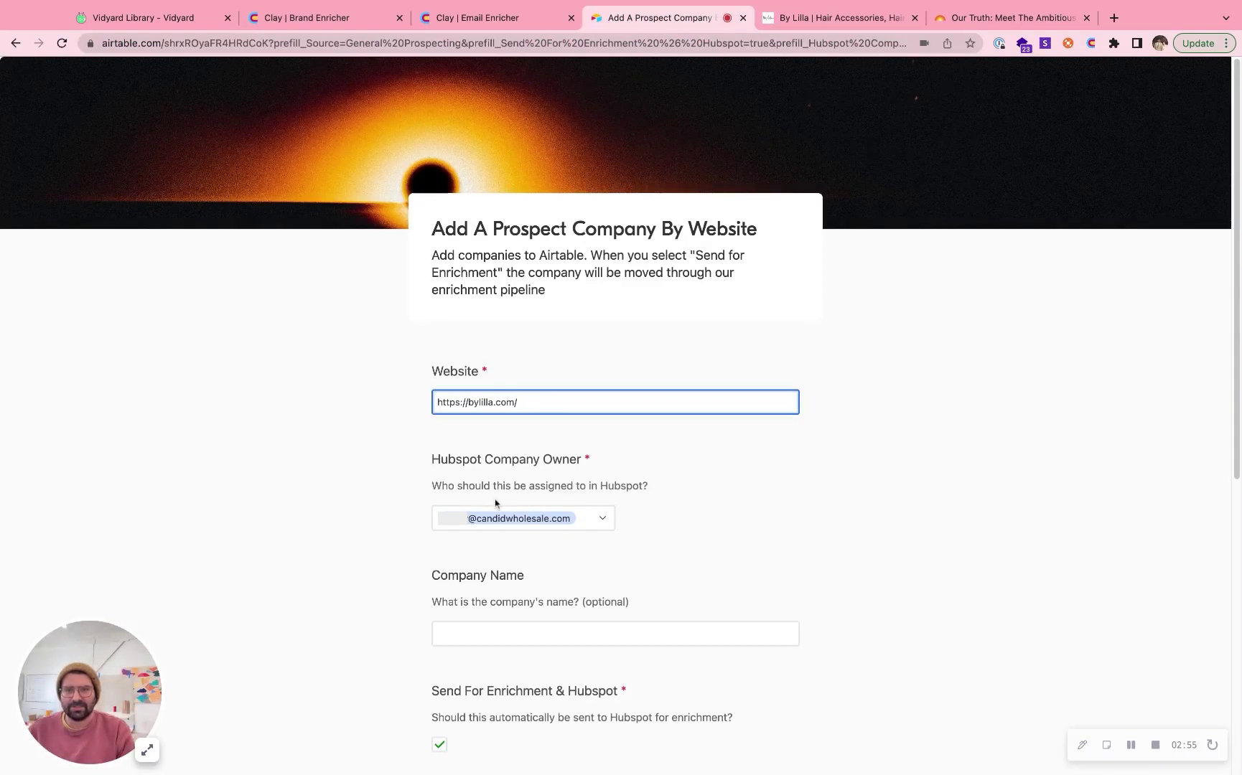
# Step: Submit the prospect company with company name, email addresses and segment left blank, and reload an empty form
pyautogui.scroll(-6, 574, 531)
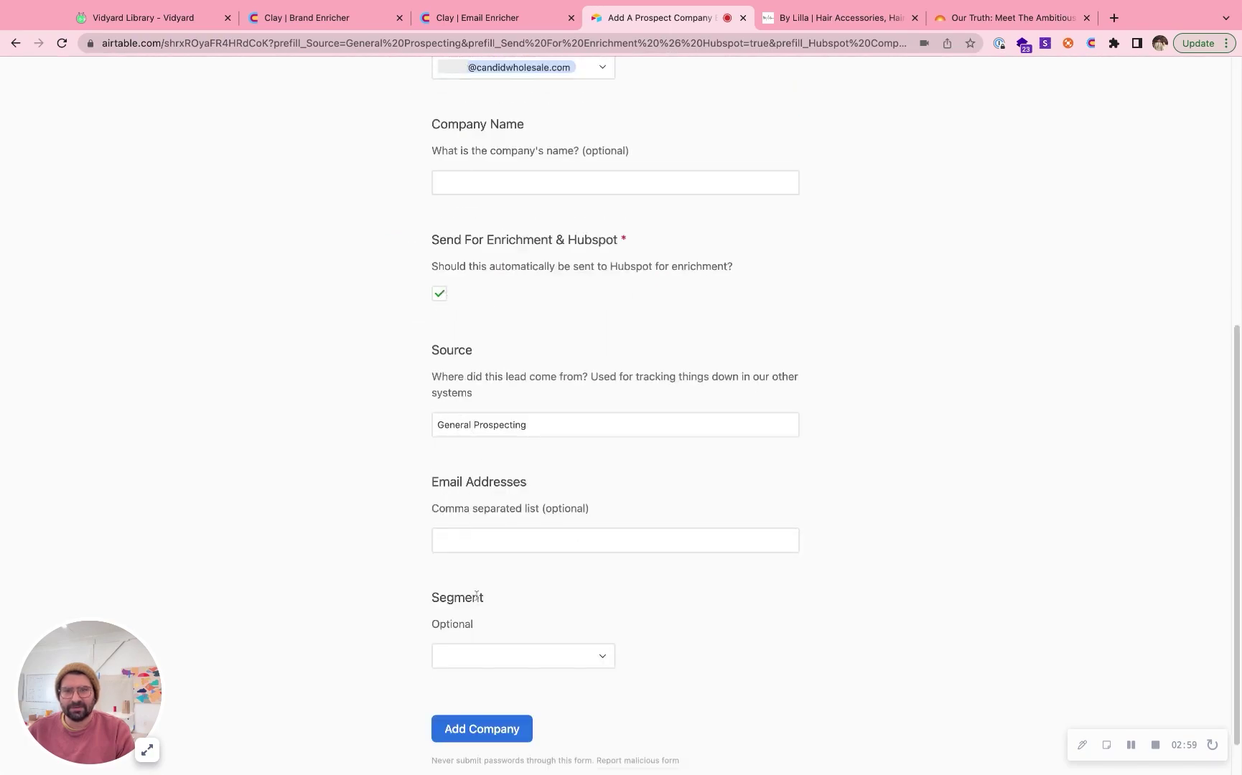
pyautogui.scroll(-1, 476, 596)
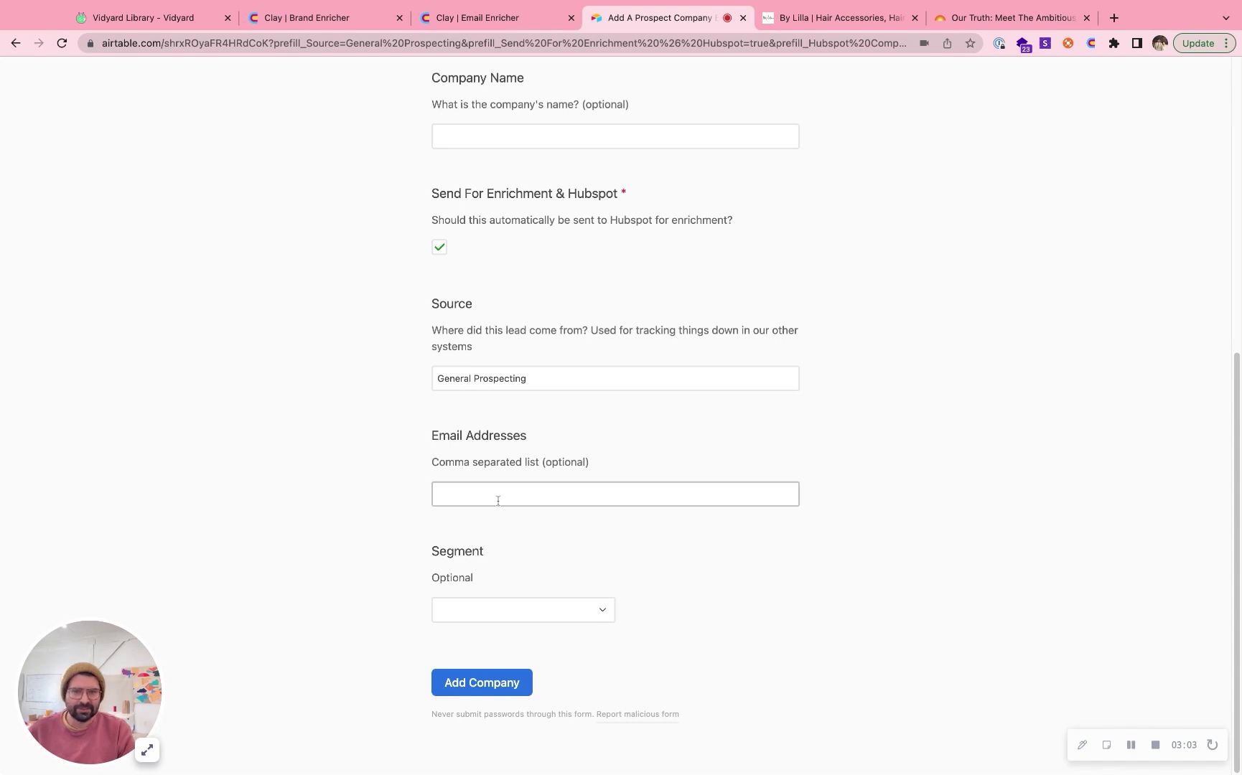
pyautogui.click(521, 610)
pyautogui.click(642, 561)
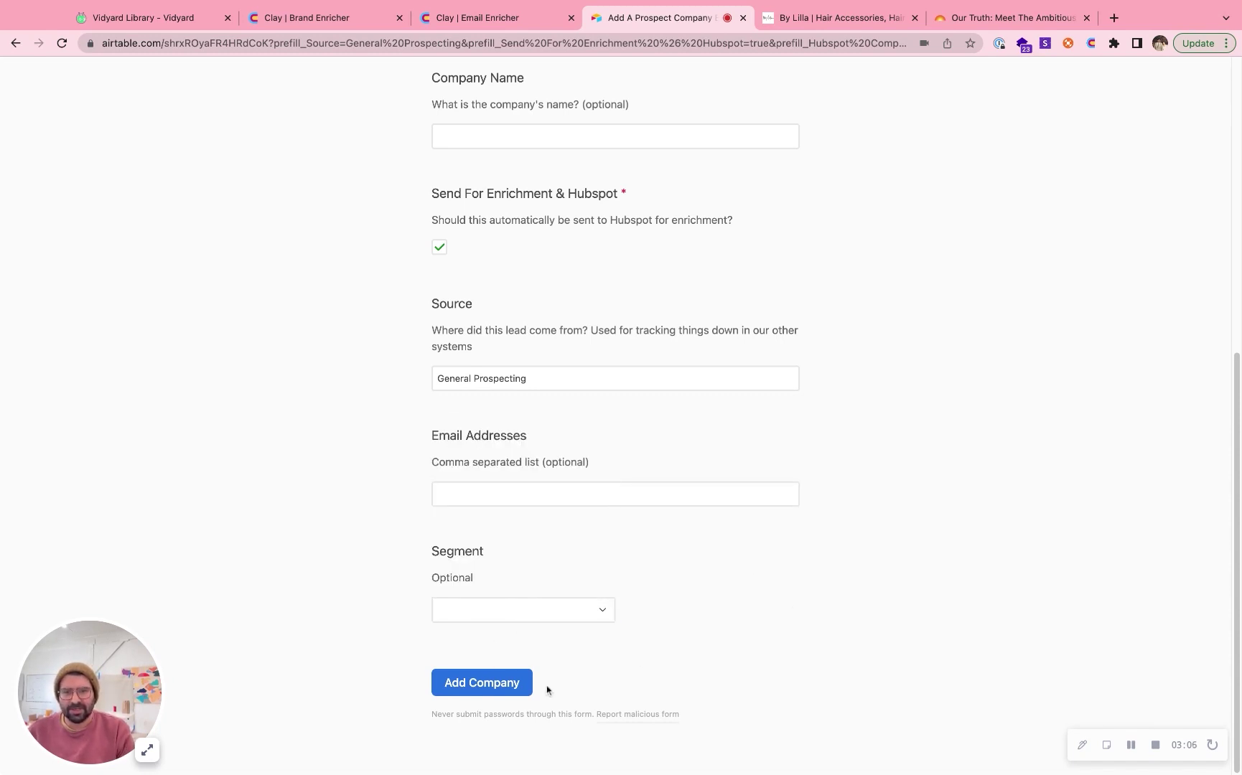
pyautogui.click(485, 693)
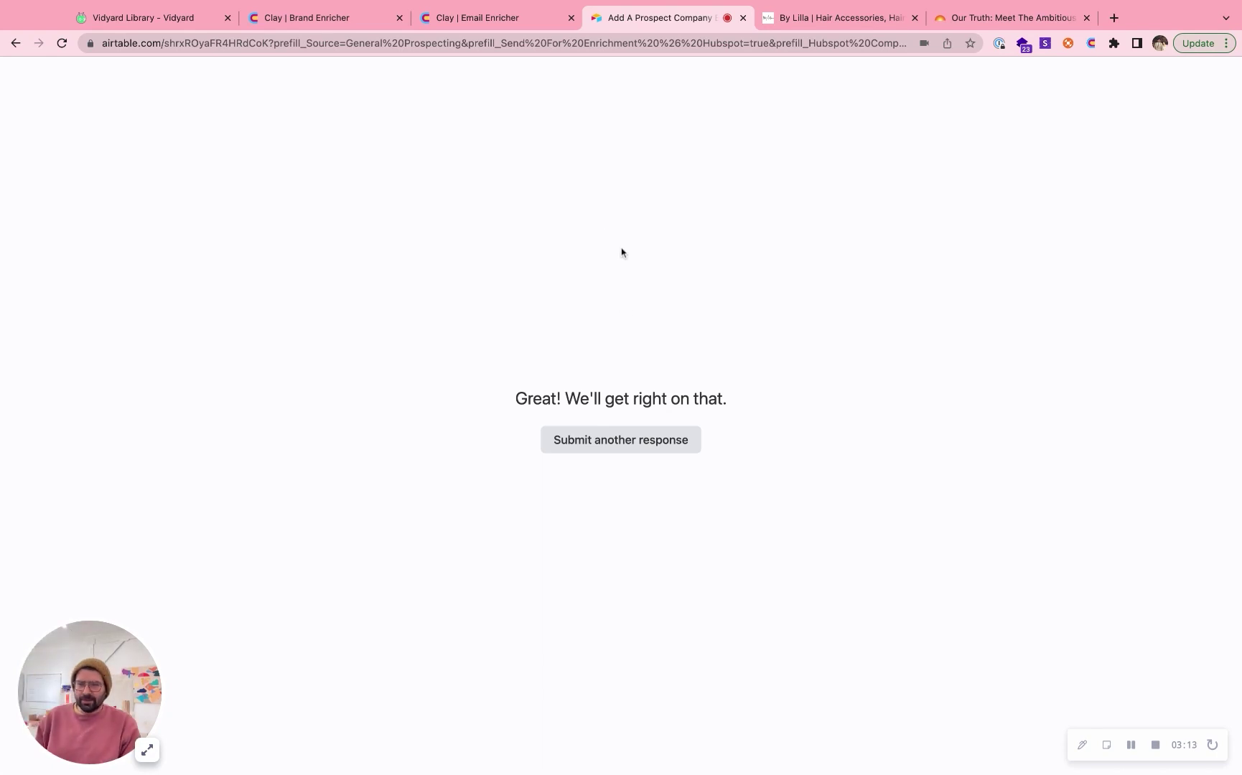
pyautogui.press('super+r')
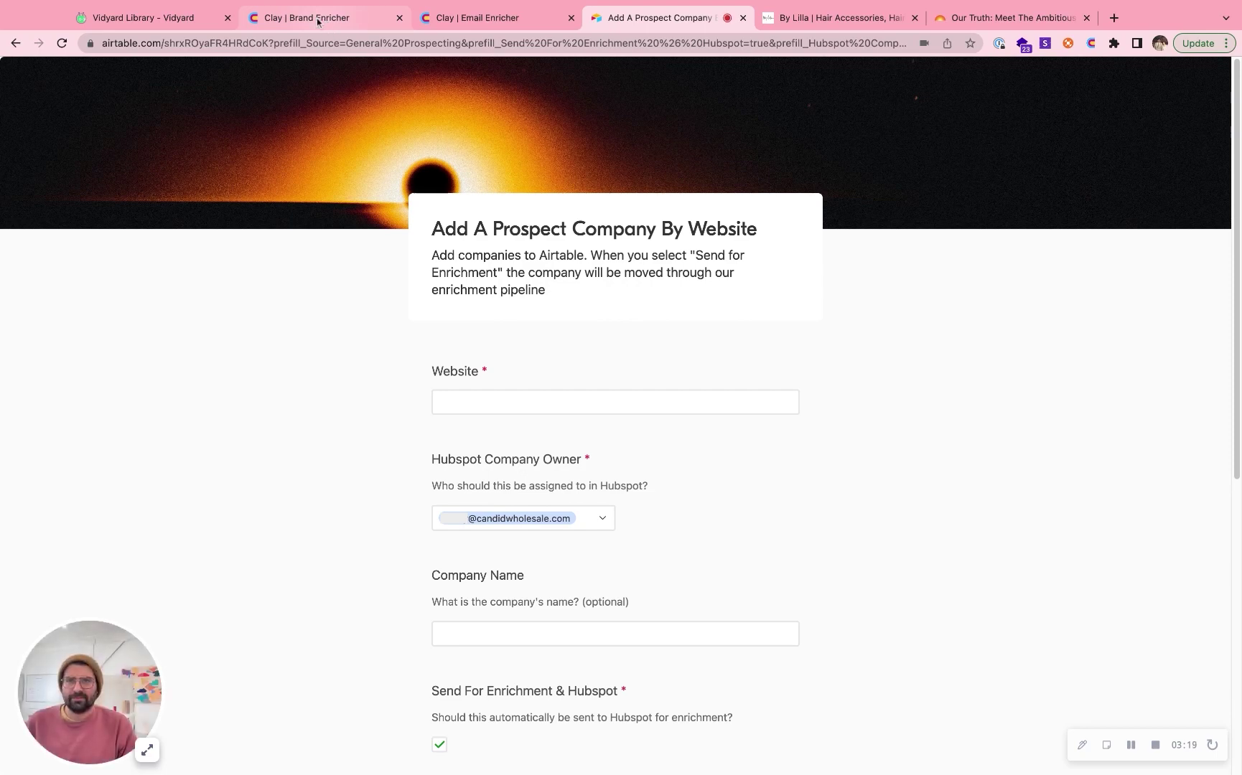
# Step: In the Clay Brand Enricher table, examine the By Lilla row's source, HubSpot owner, Slack username and normalized domain columns
pyautogui.click(323, 22)
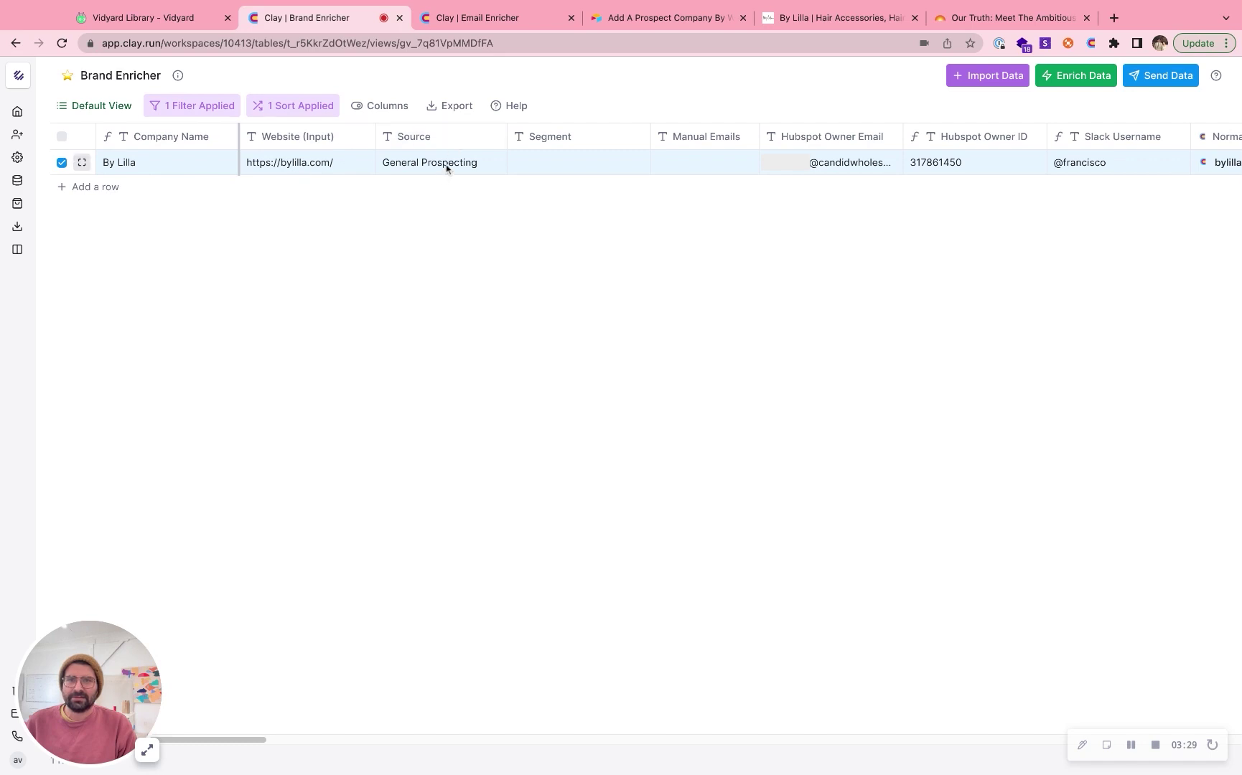
pyautogui.hscroll(3, 446, 168)
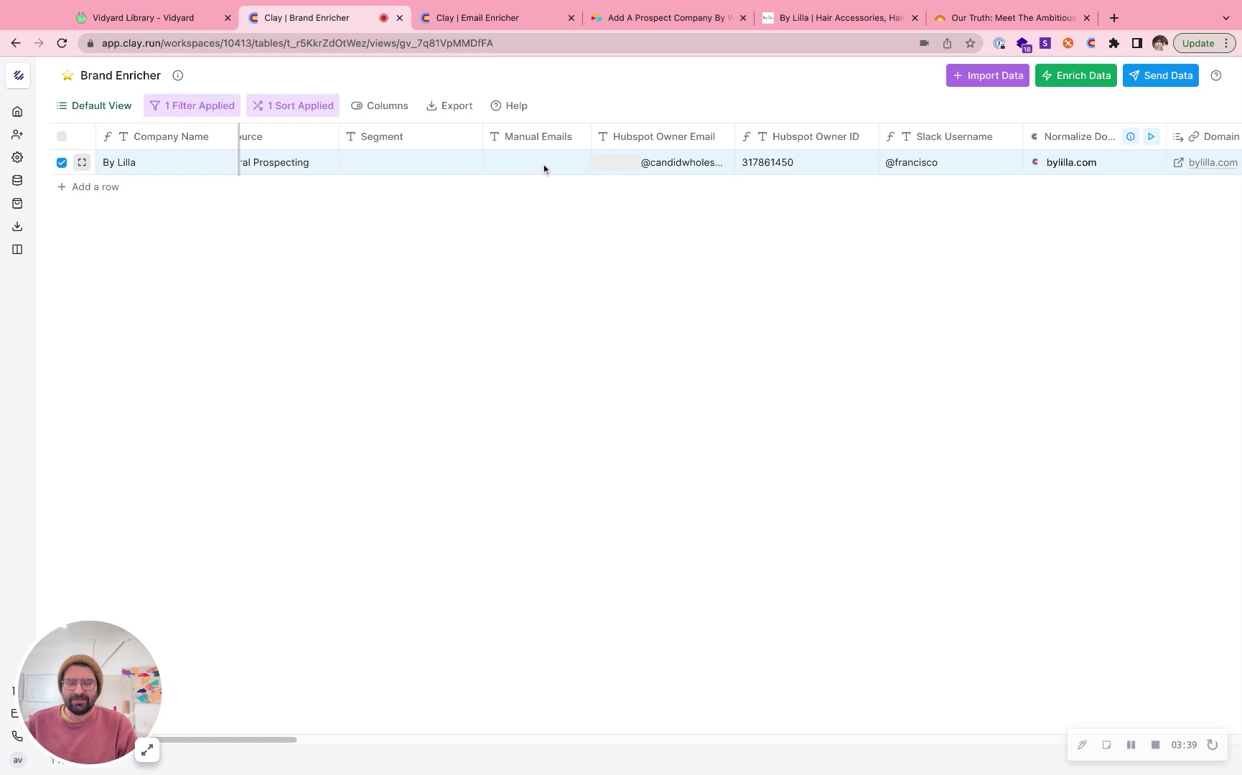
pyautogui.hscroll(3, 534, 159)
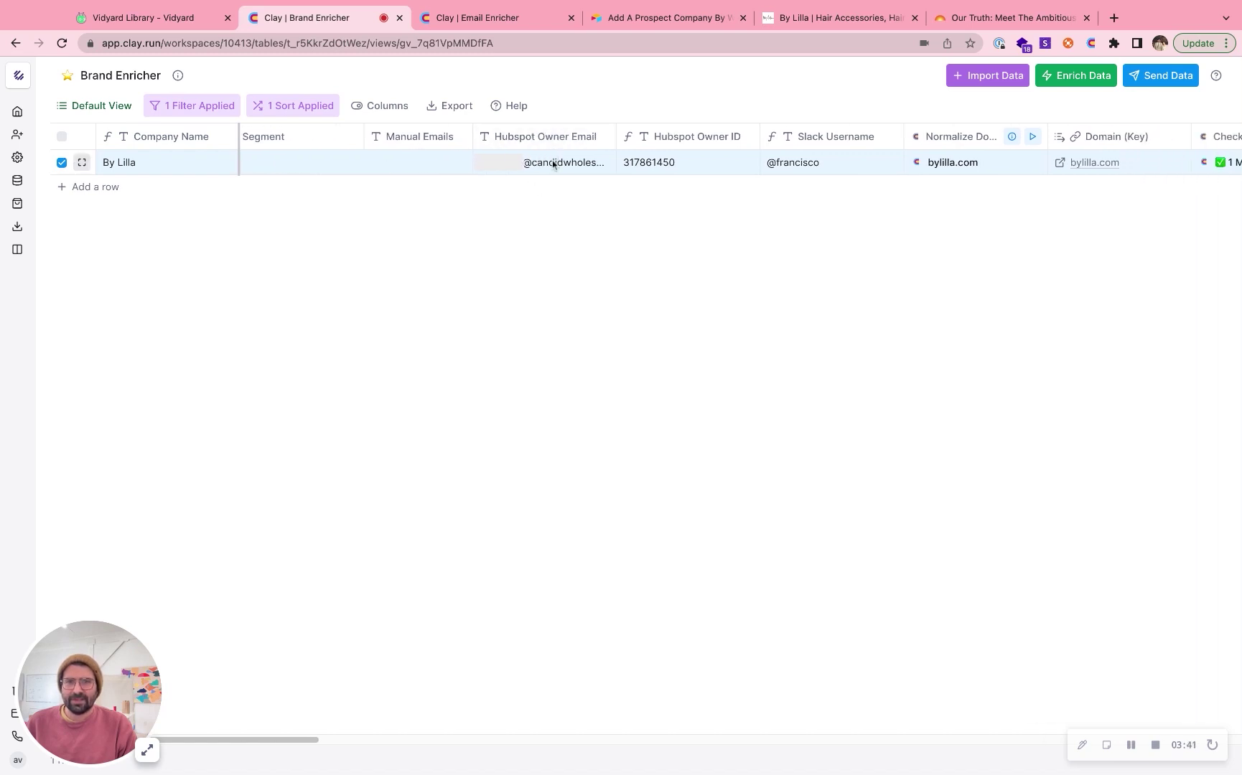
pyautogui.hscroll(4, 554, 169)
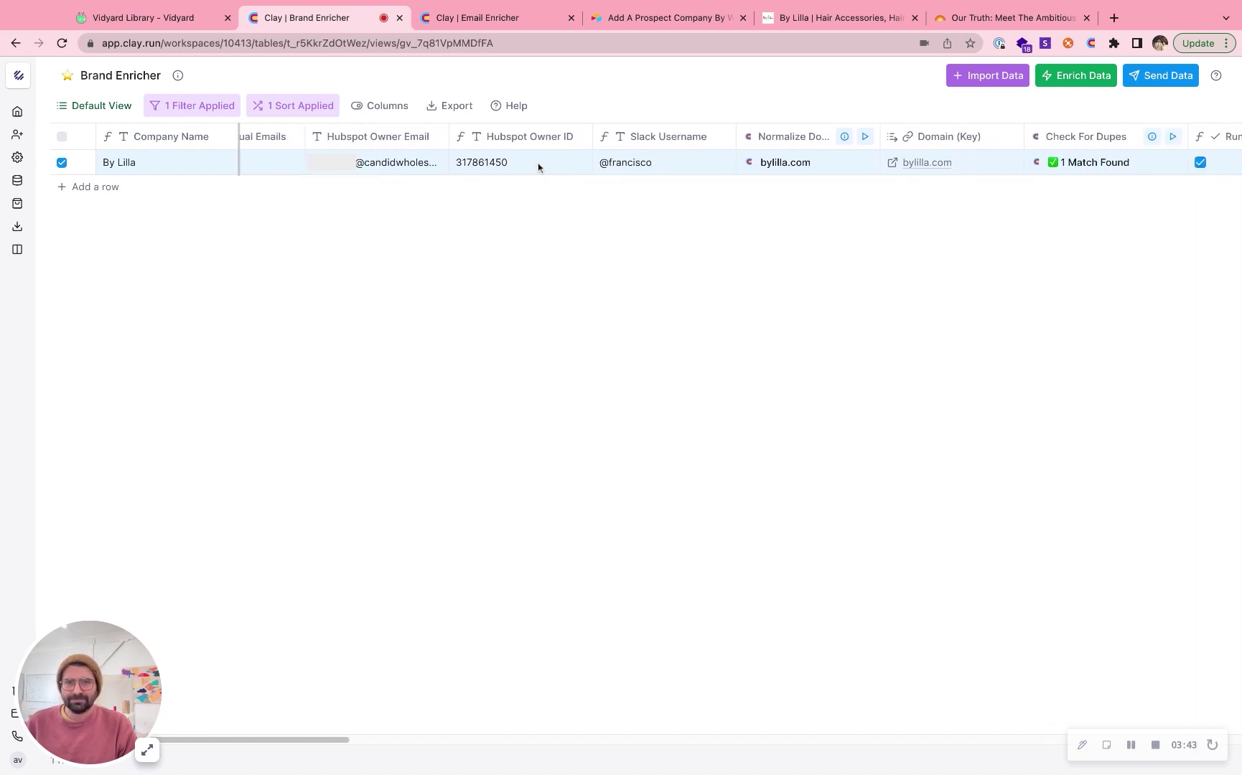
pyautogui.hscroll(4, 538, 159)
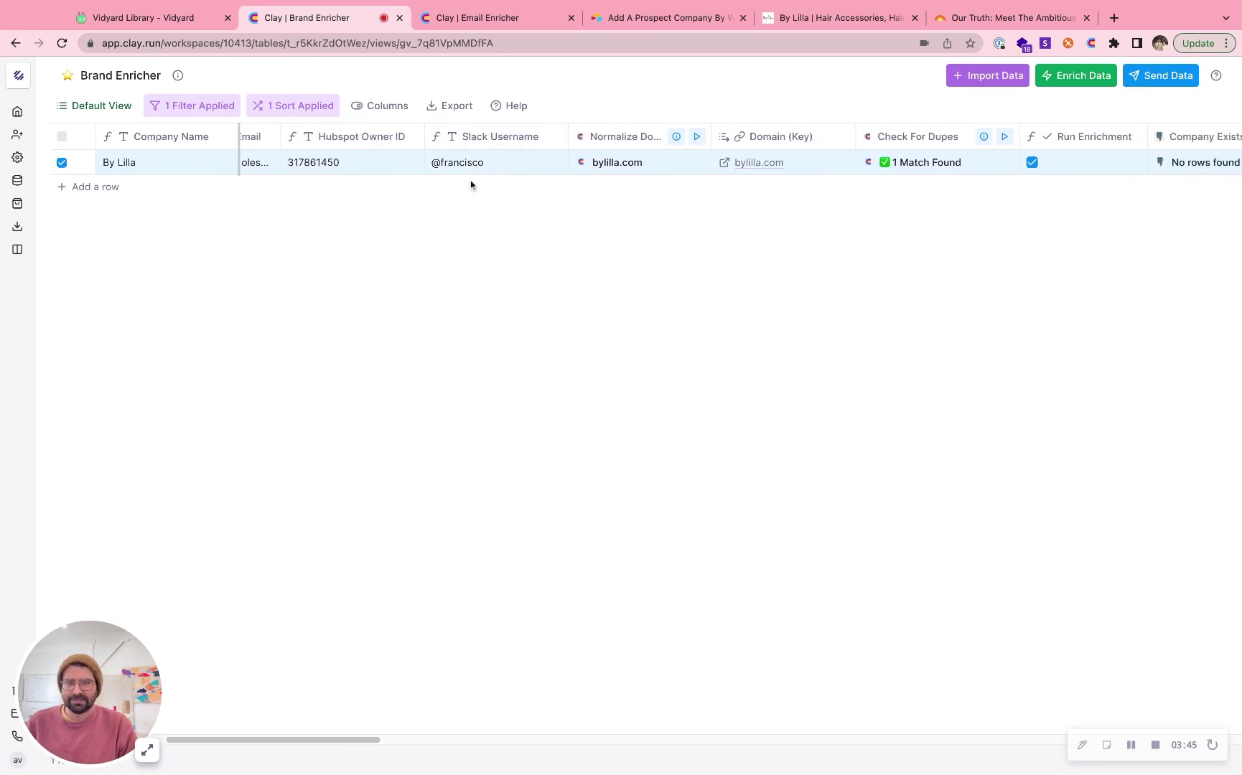
pyautogui.hscroll(3, 465, 163)
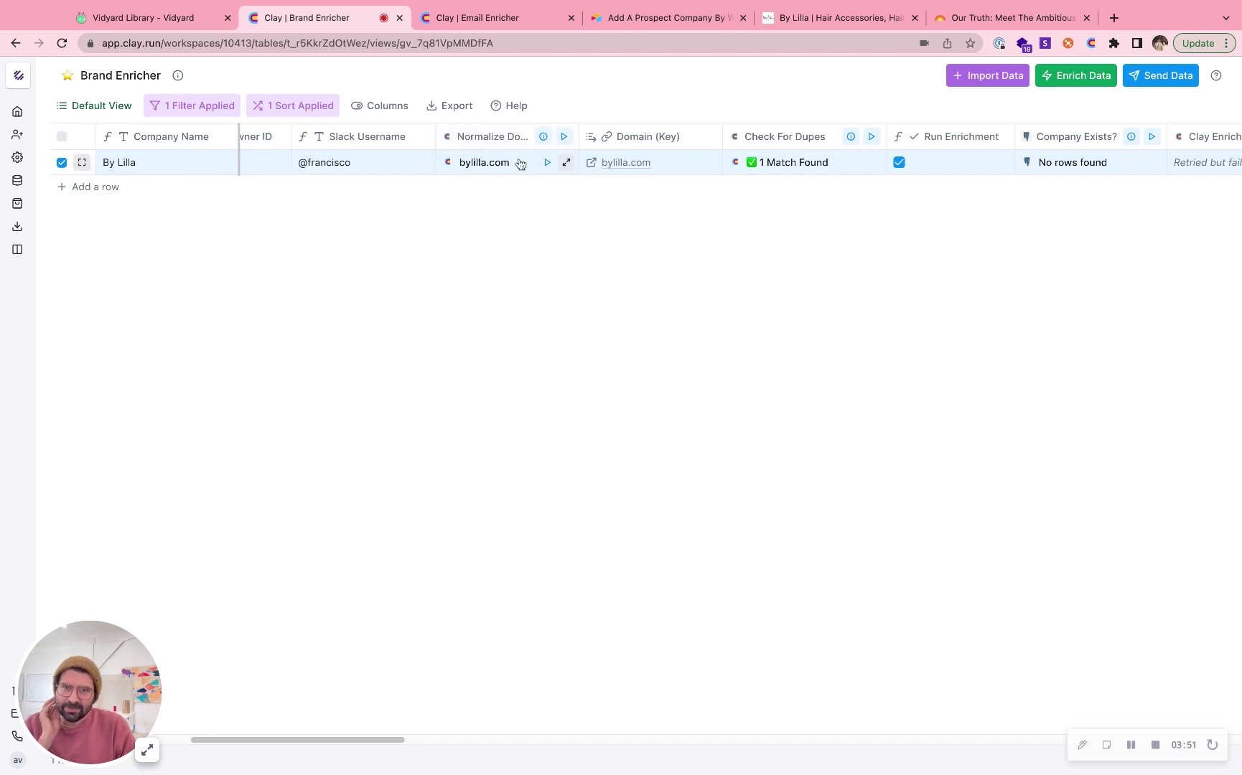
pyautogui.hscroll(3, 546, 159)
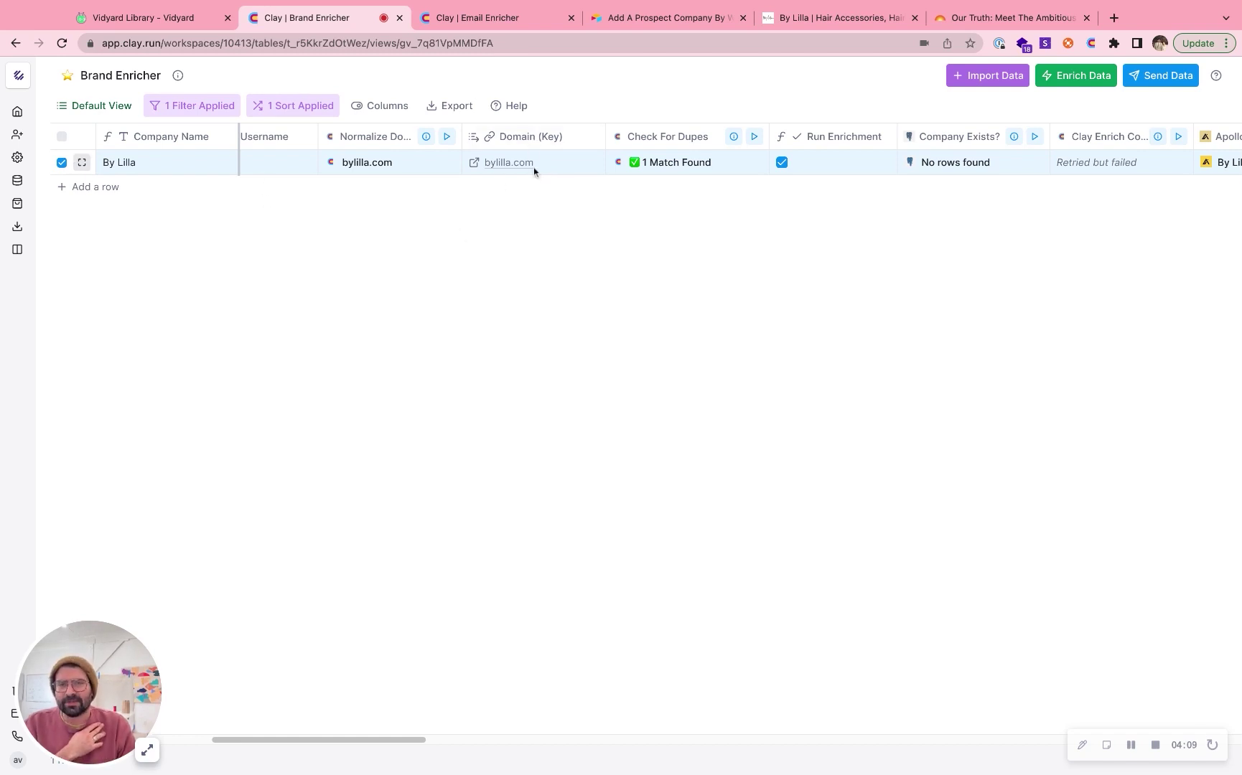
pyautogui.hscroll(3, 538, 163)
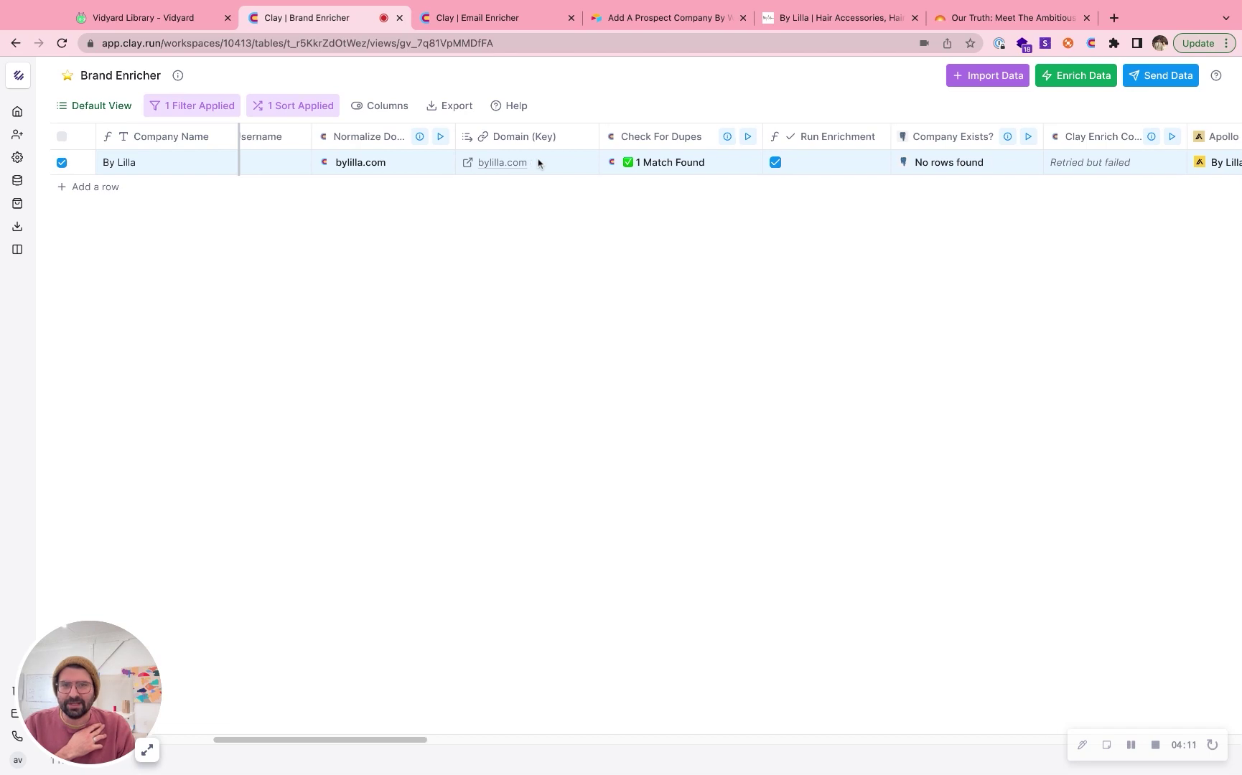
# Step: Examine the By Lilla row's duplicate check, Run Enrichment and Company Exists? columns
pyautogui.hscroll(4, 517, 150)
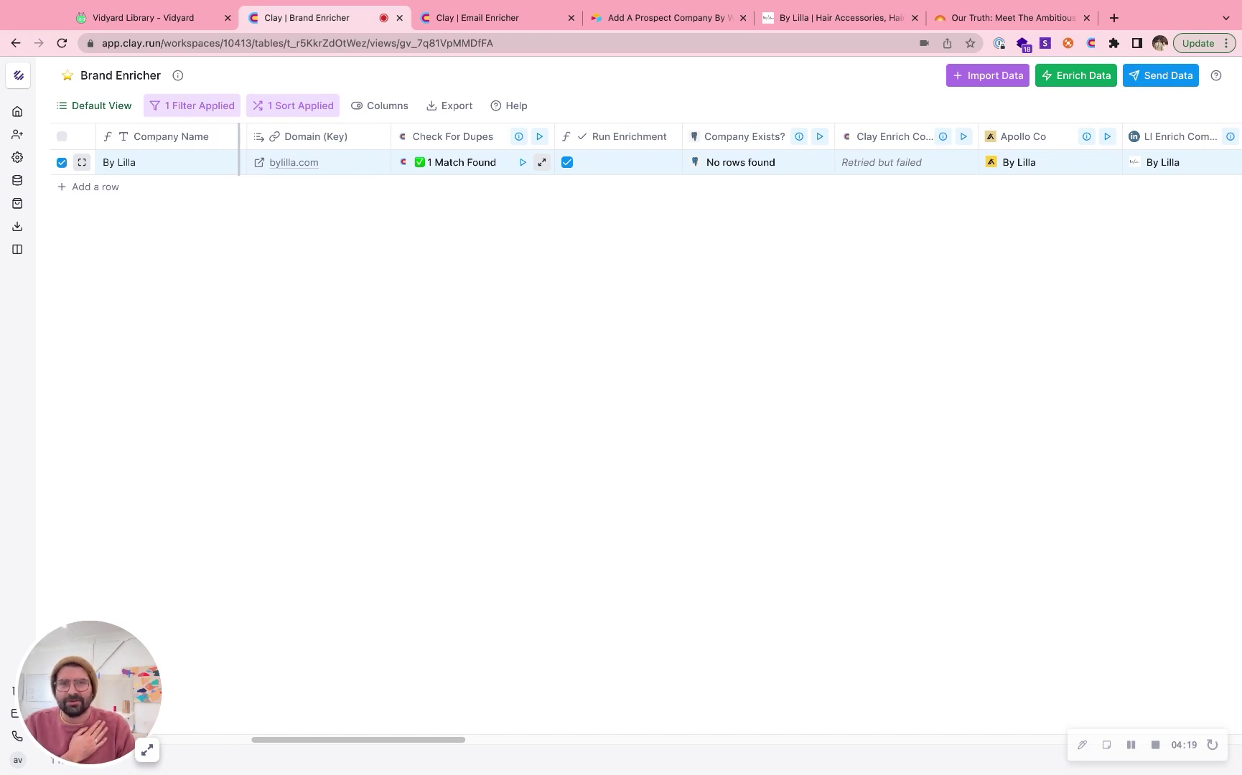
pyautogui.hscroll(4, 543, 162)
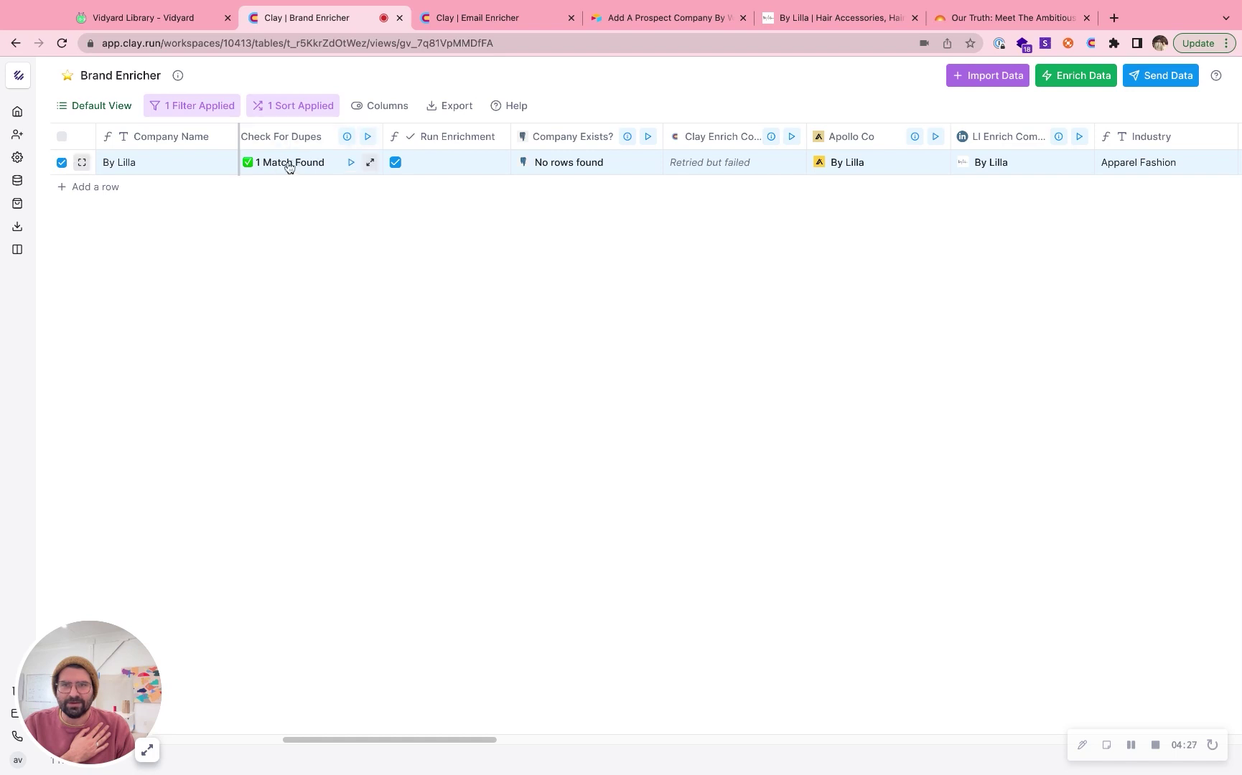
pyautogui.hscroll(2, 443, 170)
pyautogui.hscroll(2, 443, 170)
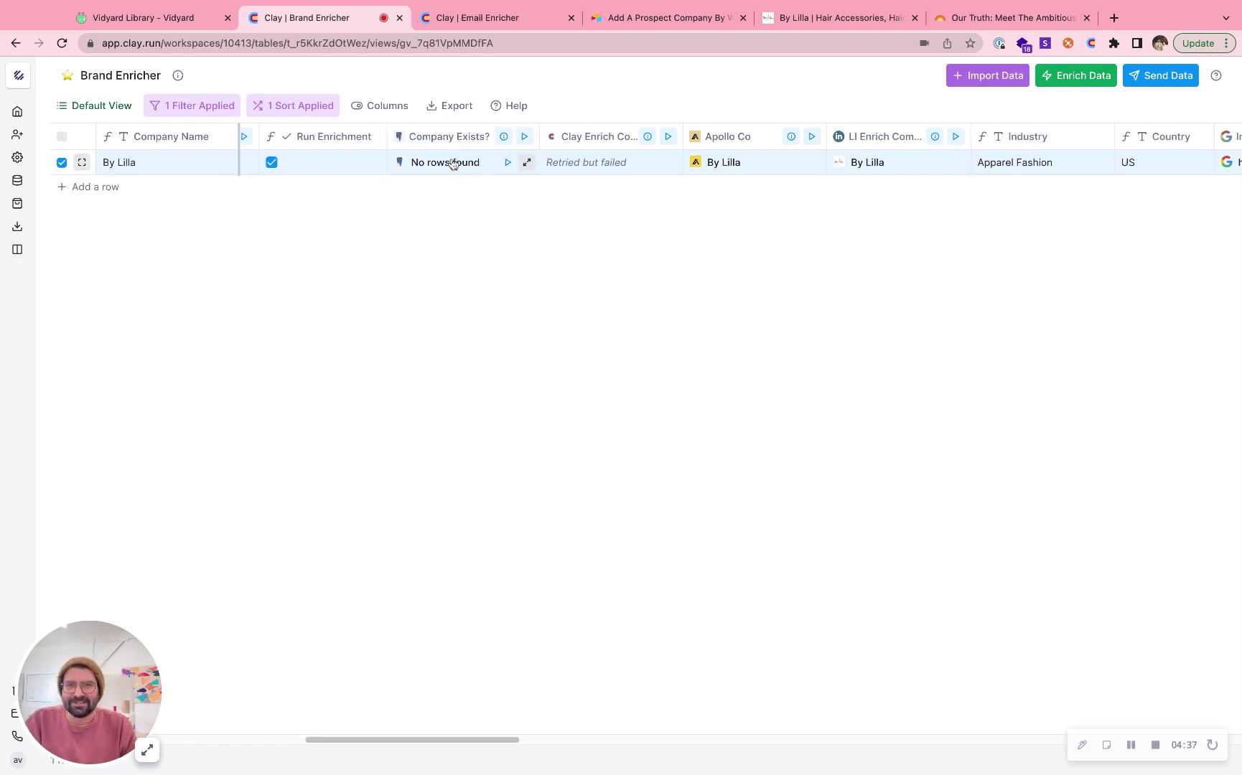
# Step: Examine the By Lilla row's Clay, Apollo and LinkedIn company enrichment columns, along with its industry and country
pyautogui.hscroll(5, 452, 164)
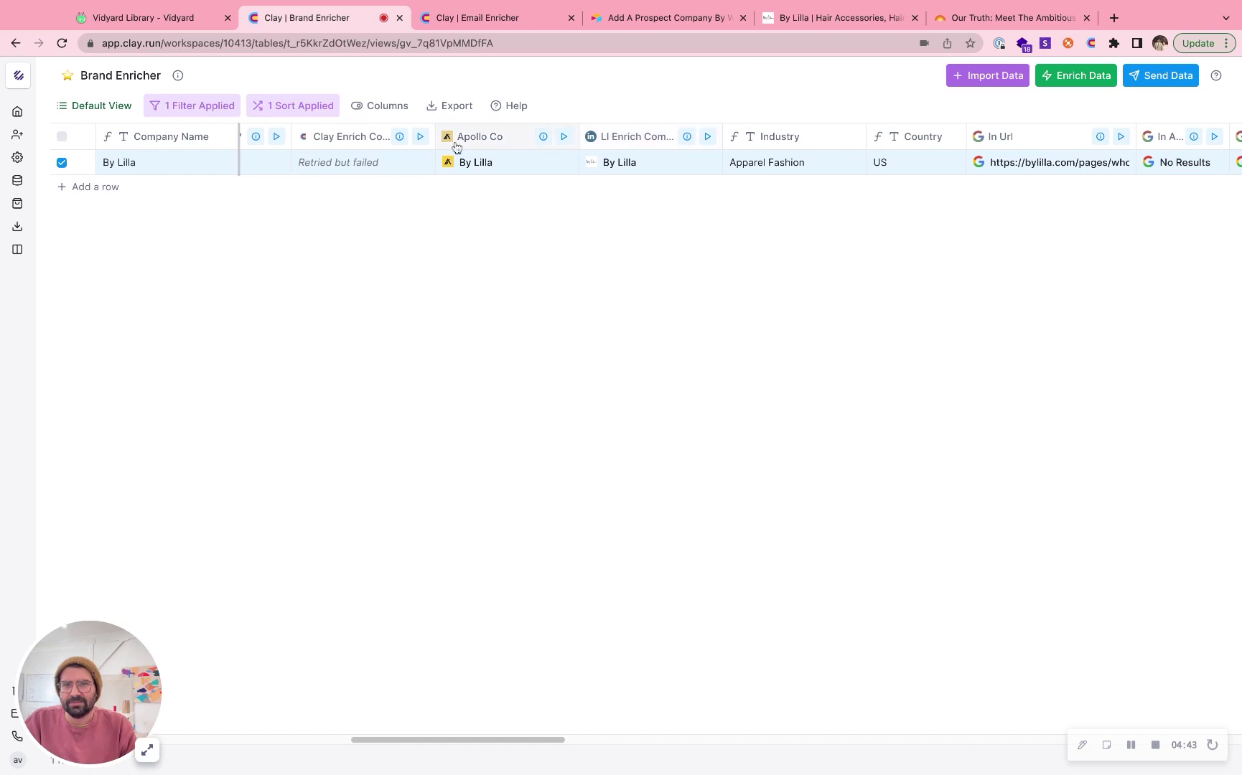
pyautogui.hscroll(4, 346, 159)
pyautogui.hscroll(-5, 358, 169)
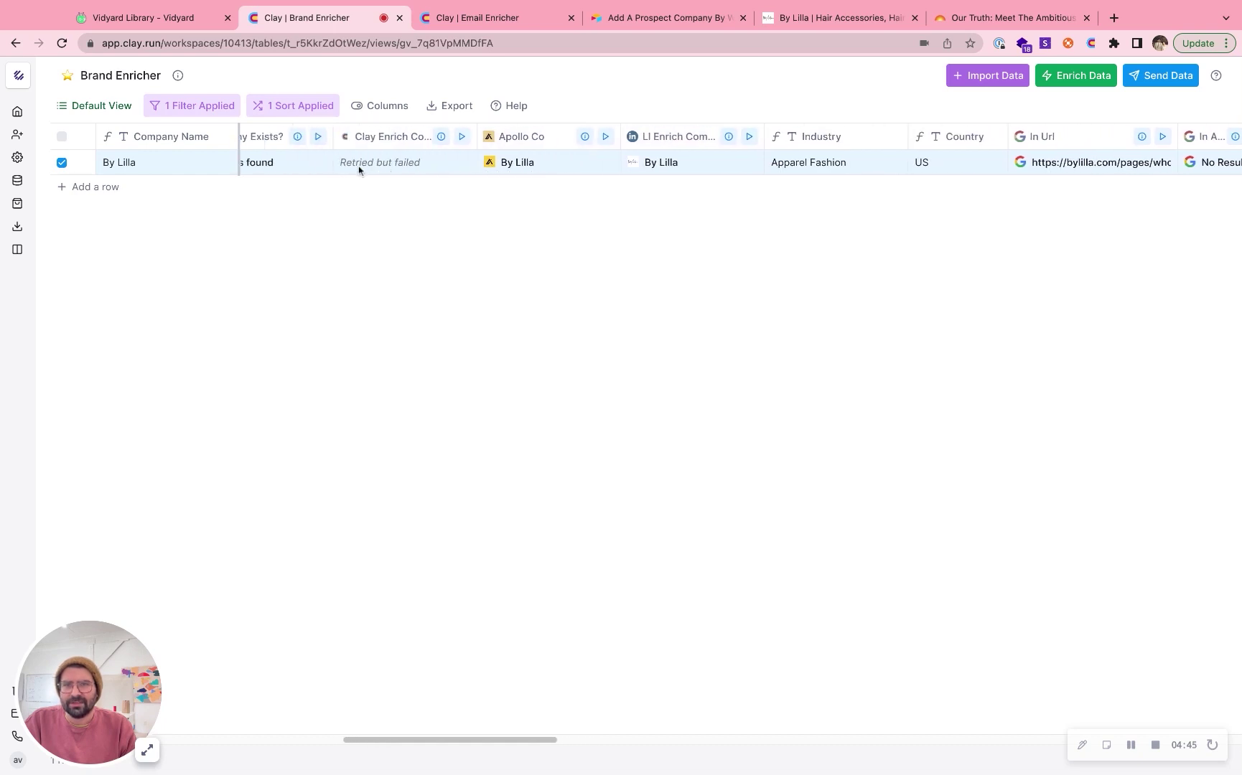
pyautogui.hscroll(4, 388, 161)
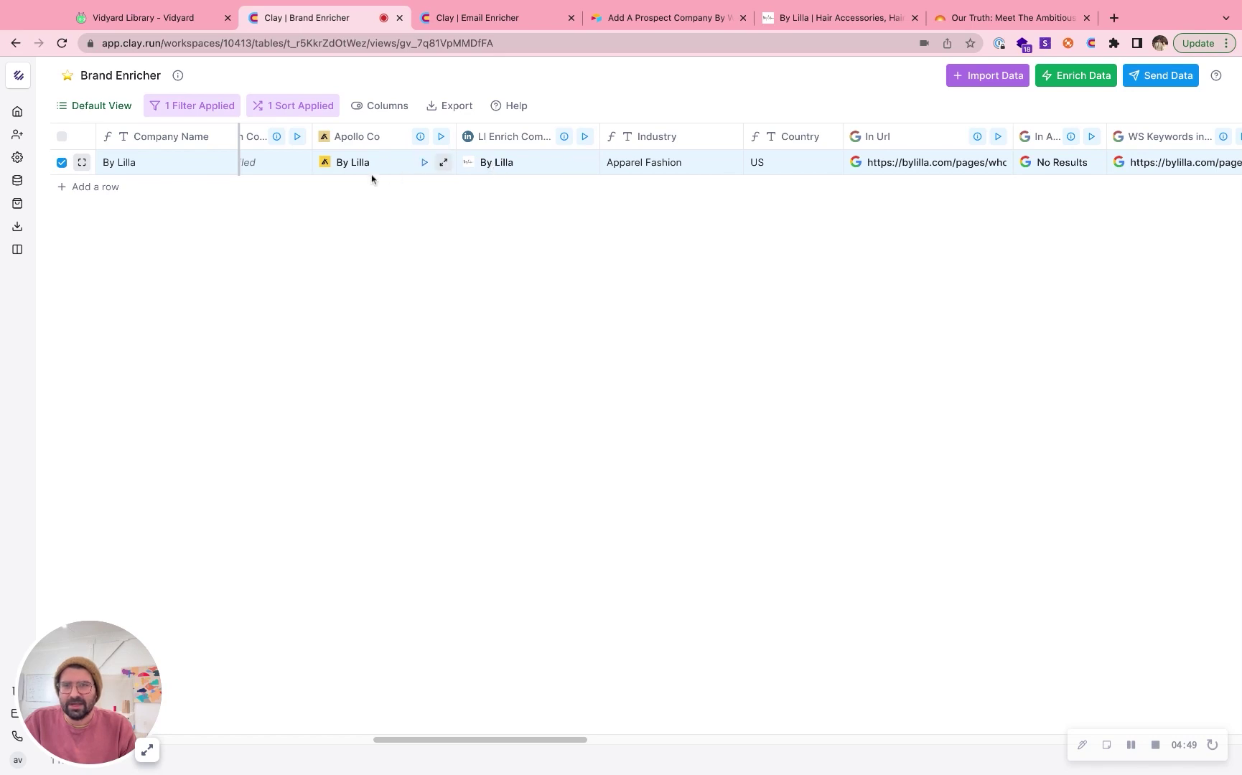
pyautogui.hscroll(2, 368, 147)
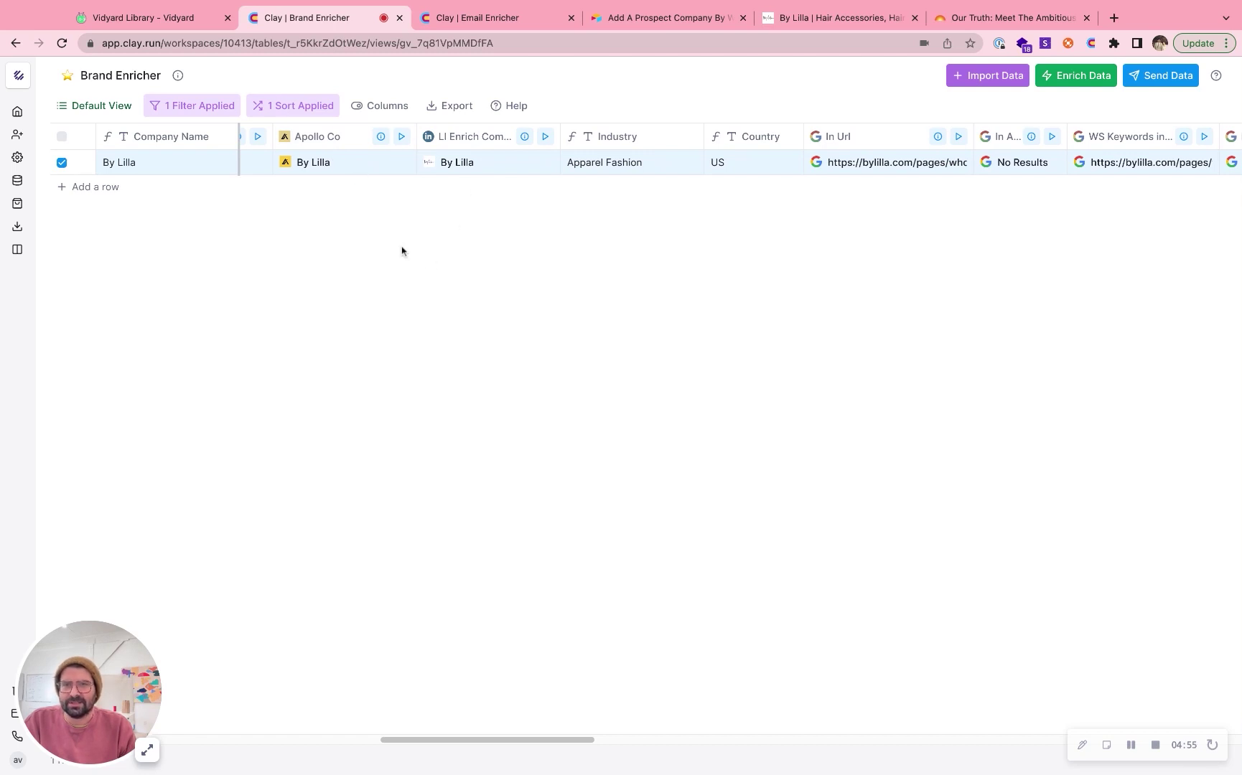
pyautogui.hscroll(3, 397, 232)
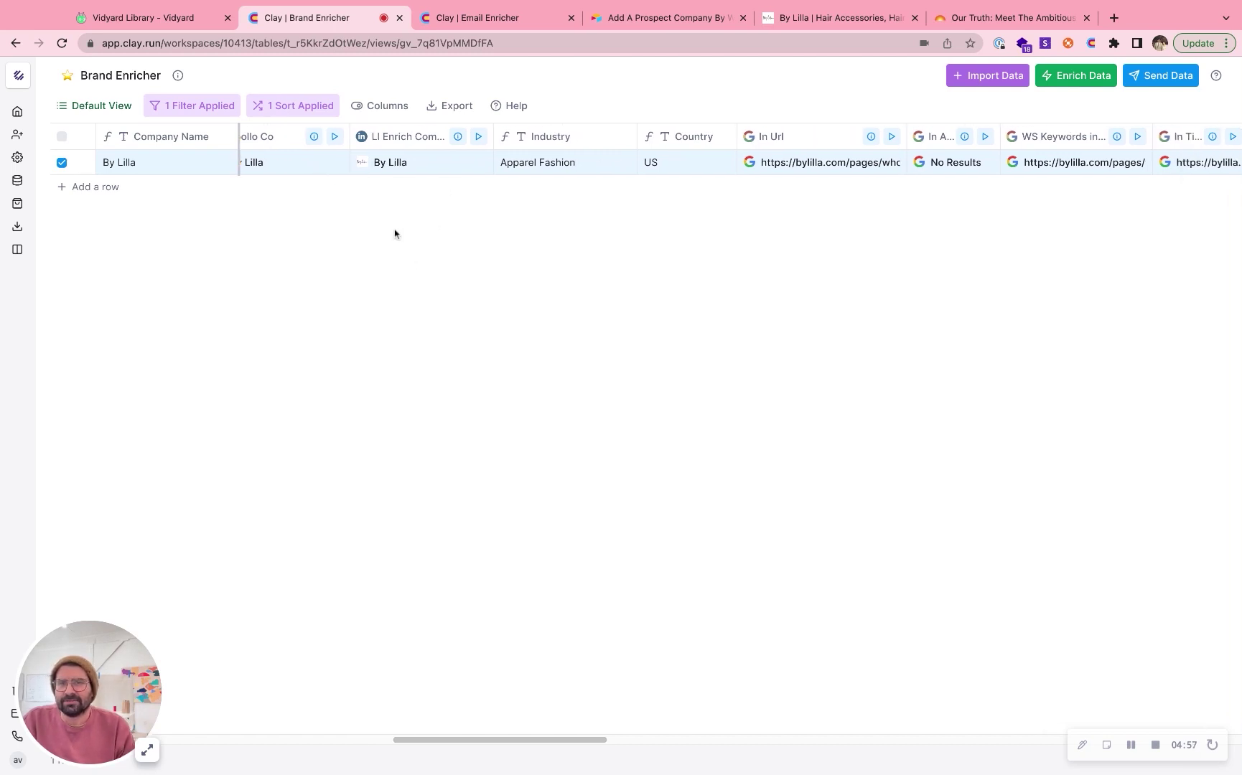
pyautogui.hscroll(2, 409, 138)
pyautogui.hscroll(4, 409, 140)
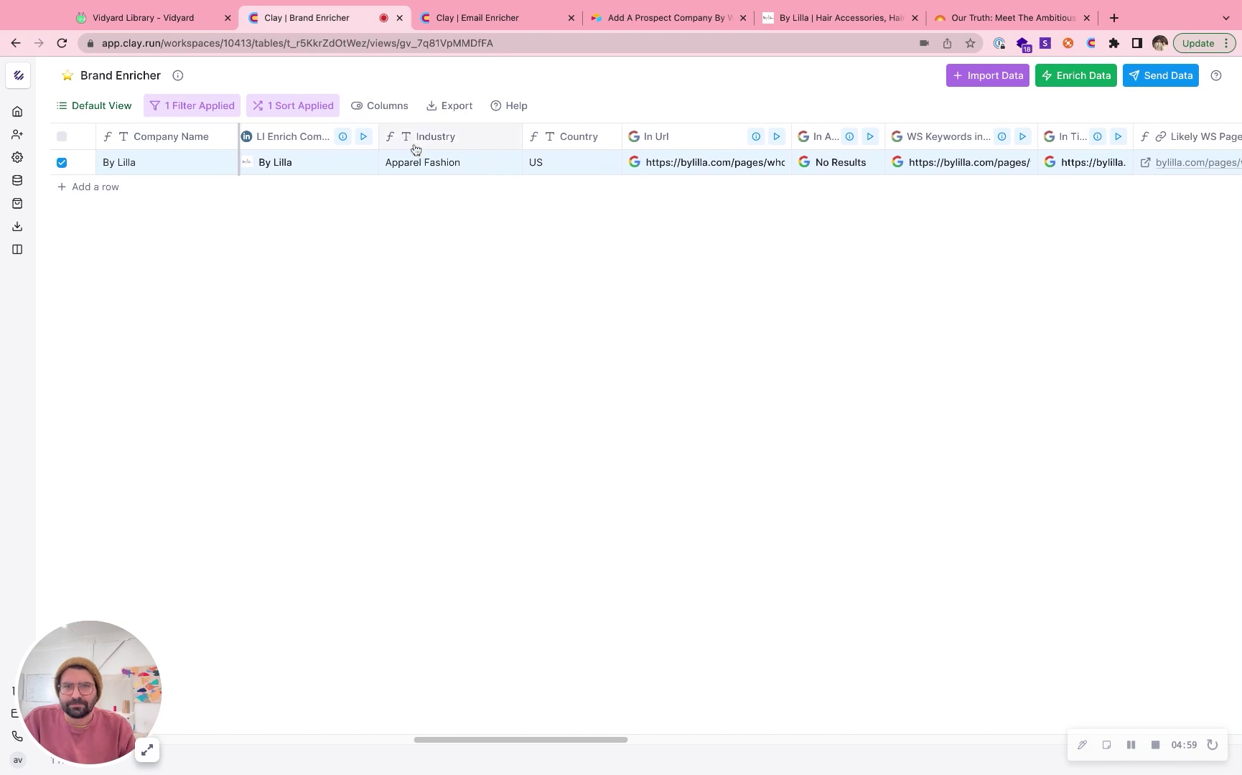
# Step: Open the cell details of By Lilla's In Url result, examine the Google search link, and close the details
pyautogui.hscroll(5, 416, 155)
pyautogui.hscroll(3, 389, 146)
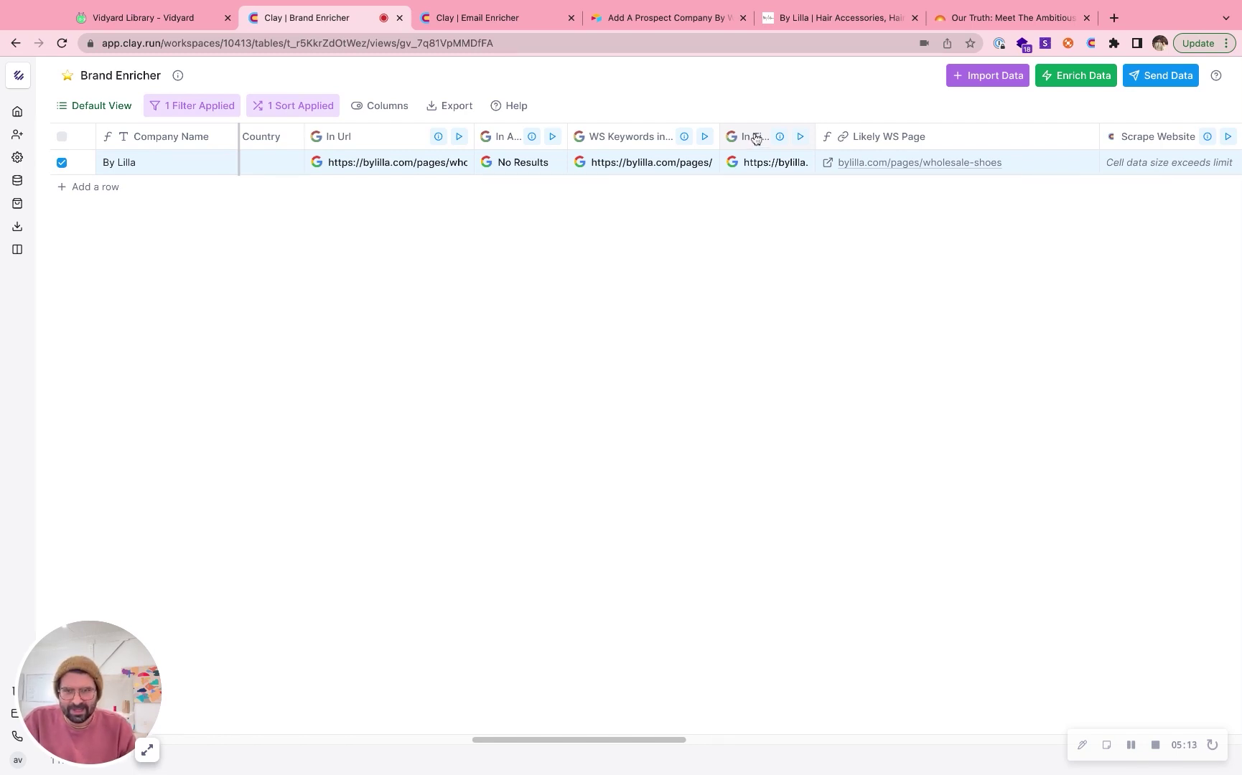
pyautogui.click(378, 162)
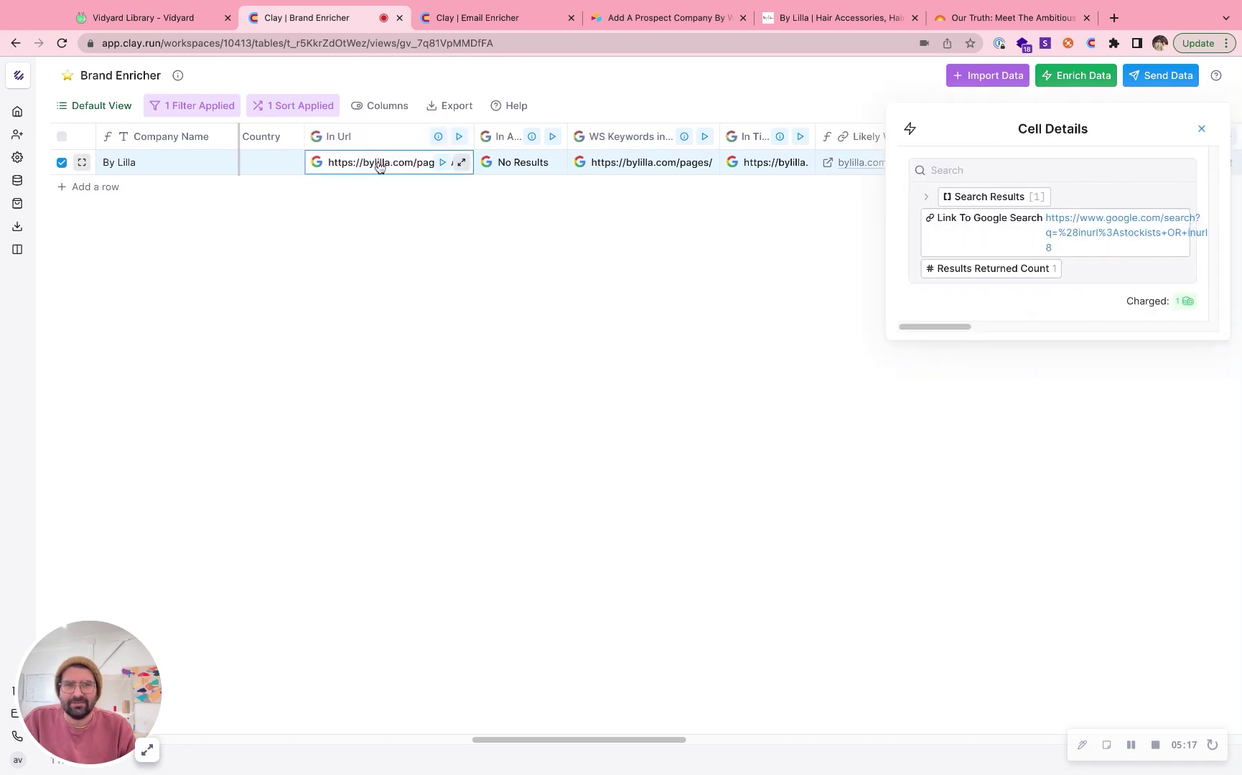
pyautogui.moveTo(1016, 217)
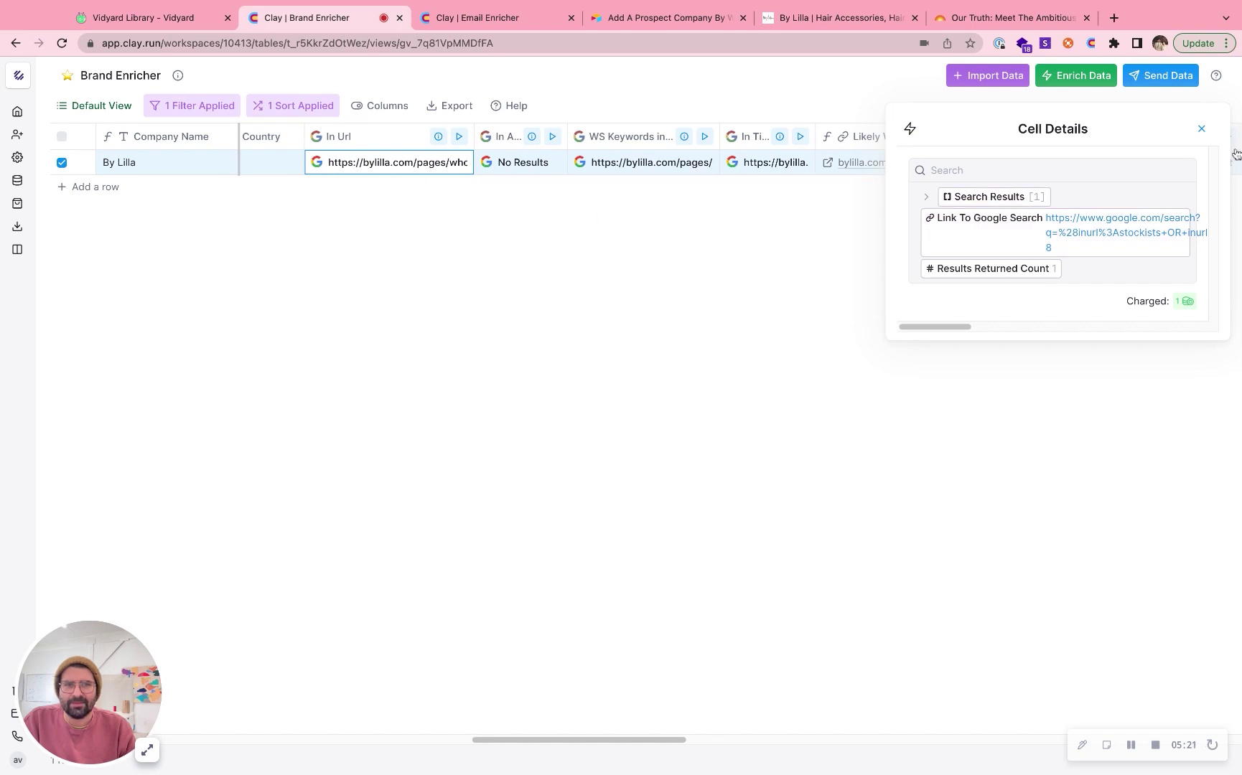
pyautogui.click(1199, 128)
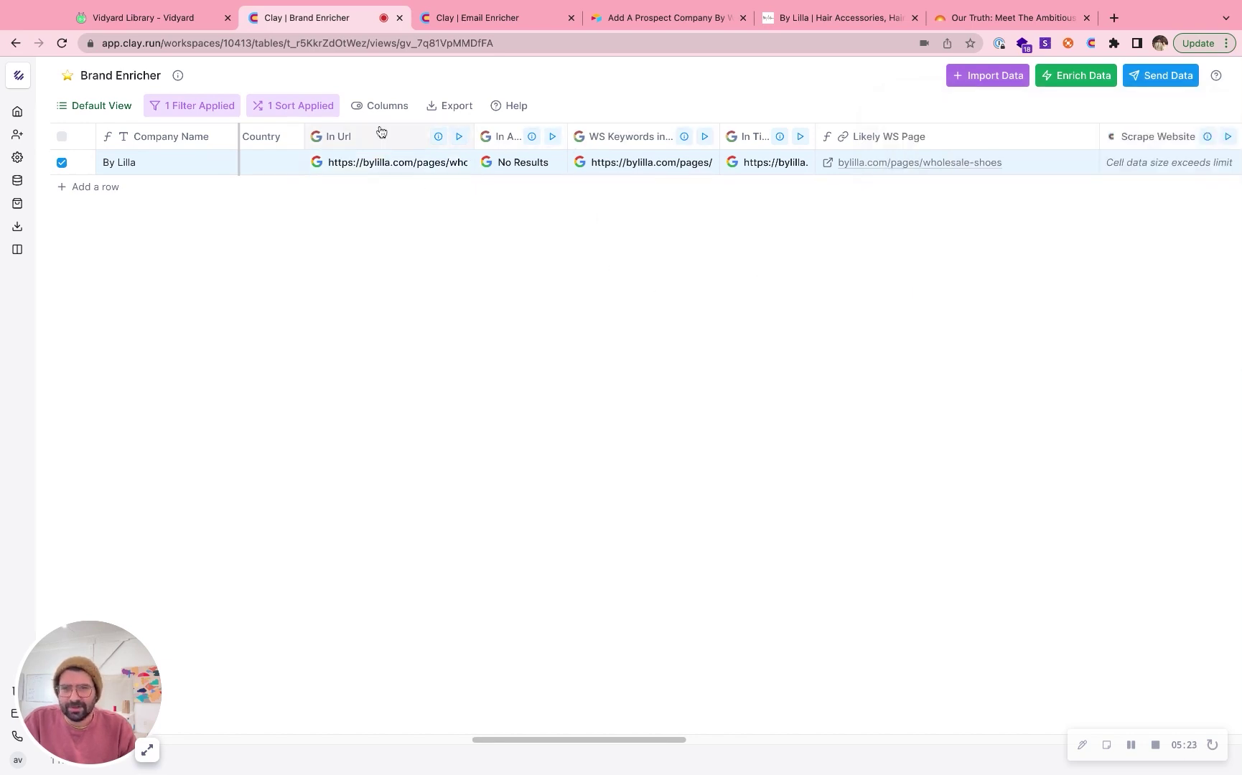
# Step: Examine the WS Keywords, In Title and Likely WS Page columns for the By Lilla row
pyautogui.hscroll(4, 503, 144)
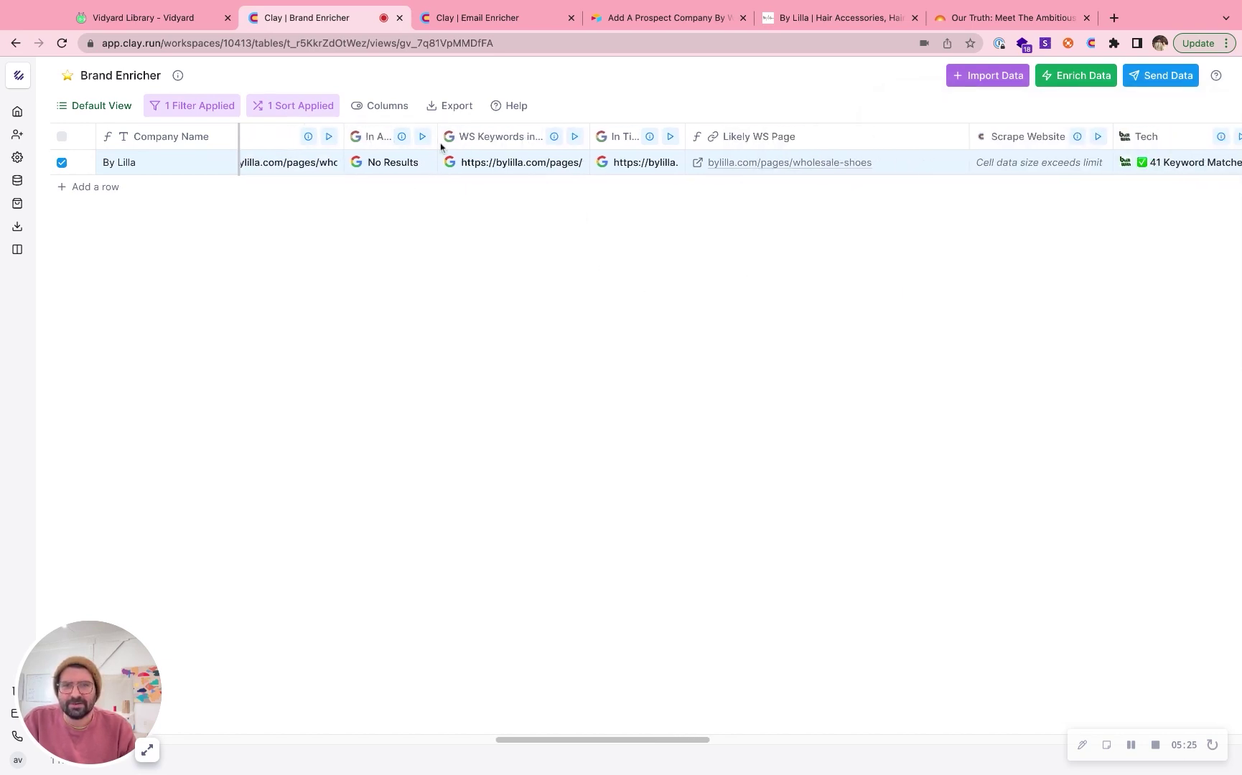
pyautogui.hscroll(3, 377, 175)
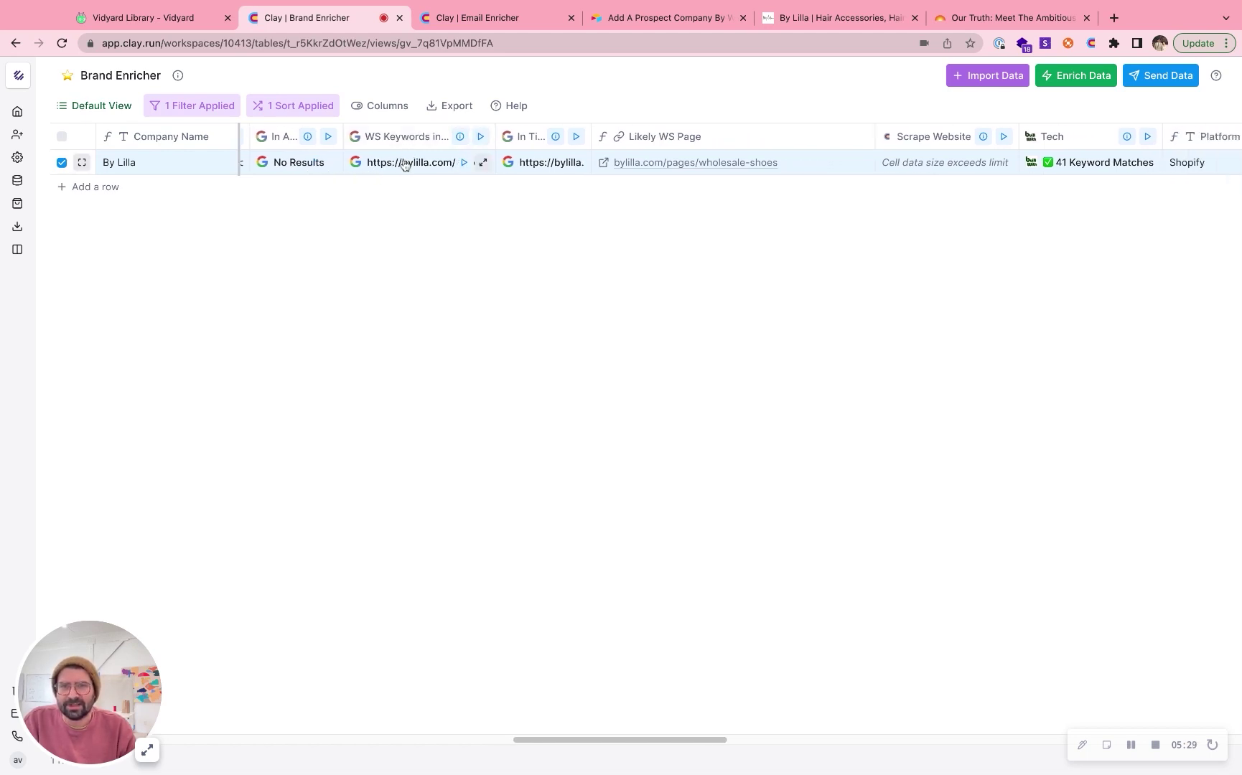
pyautogui.click(406, 138)
pyautogui.click(463, 252)
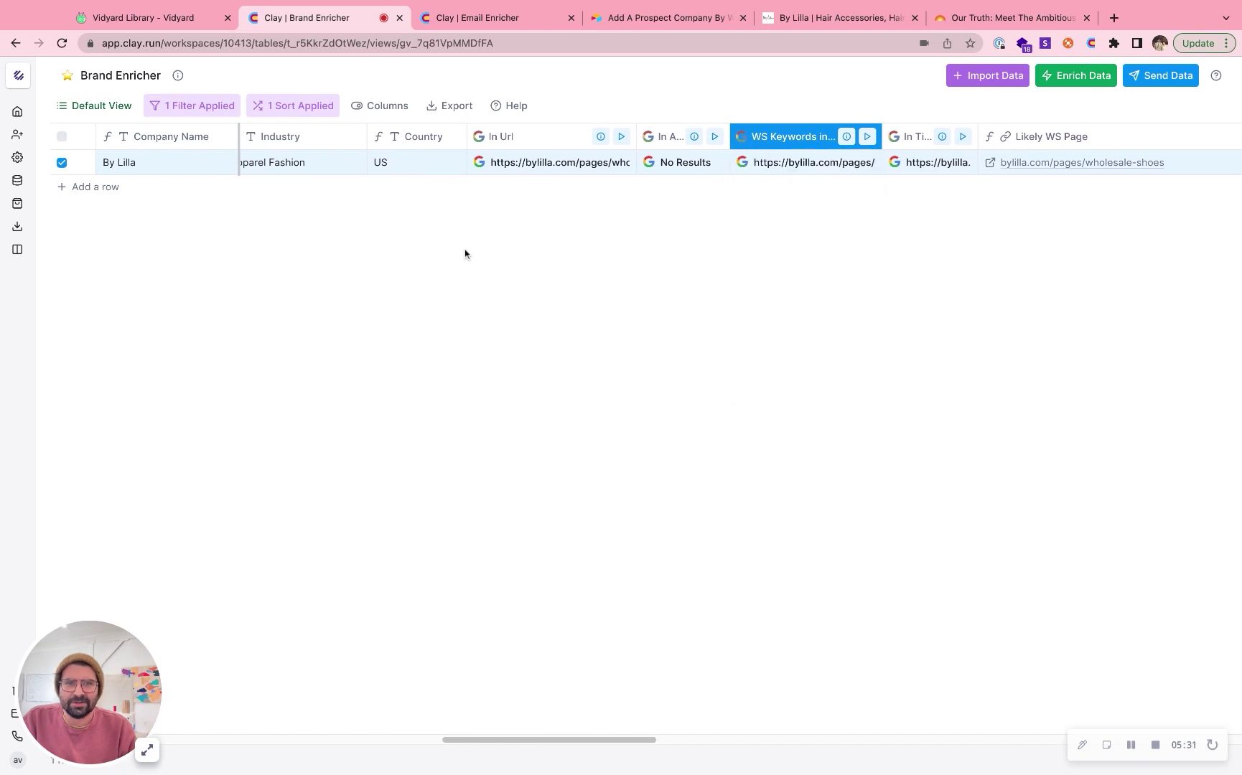
pyautogui.hscroll(4, 723, 193)
pyautogui.hscroll(3, 627, 180)
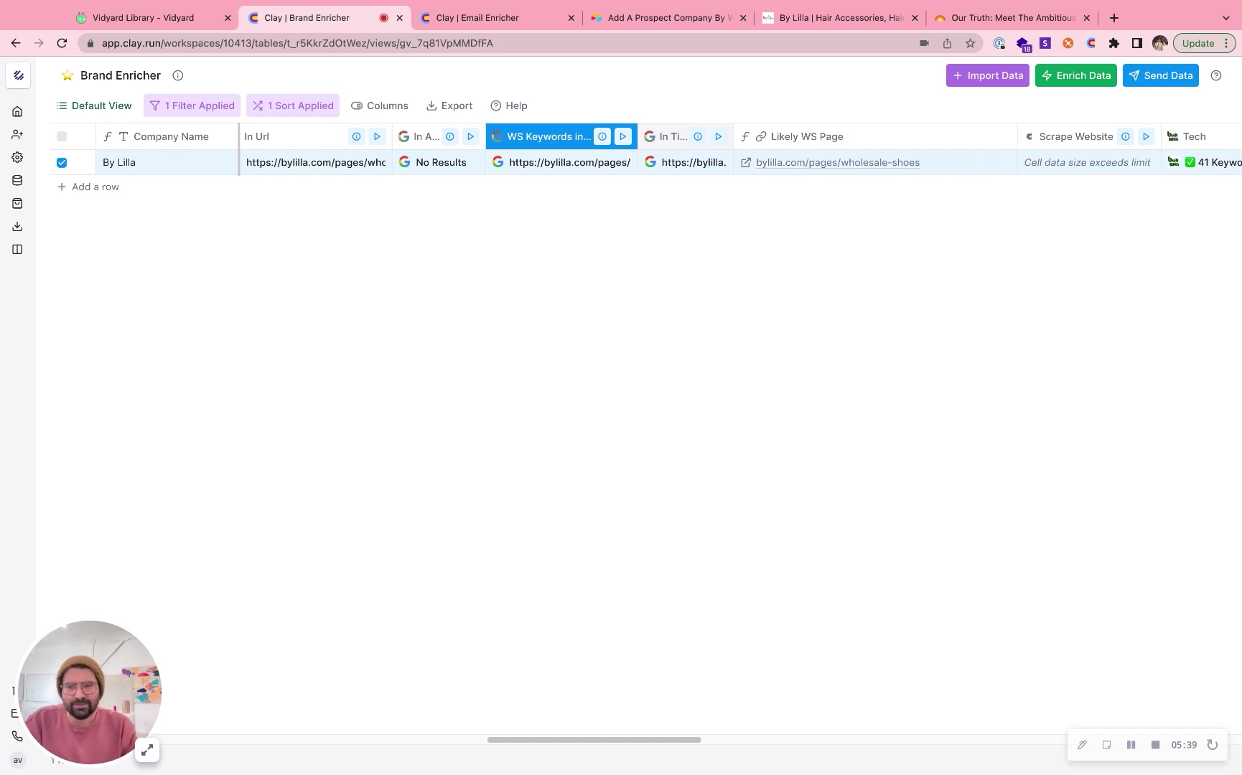
pyautogui.hscroll(4, 701, 159)
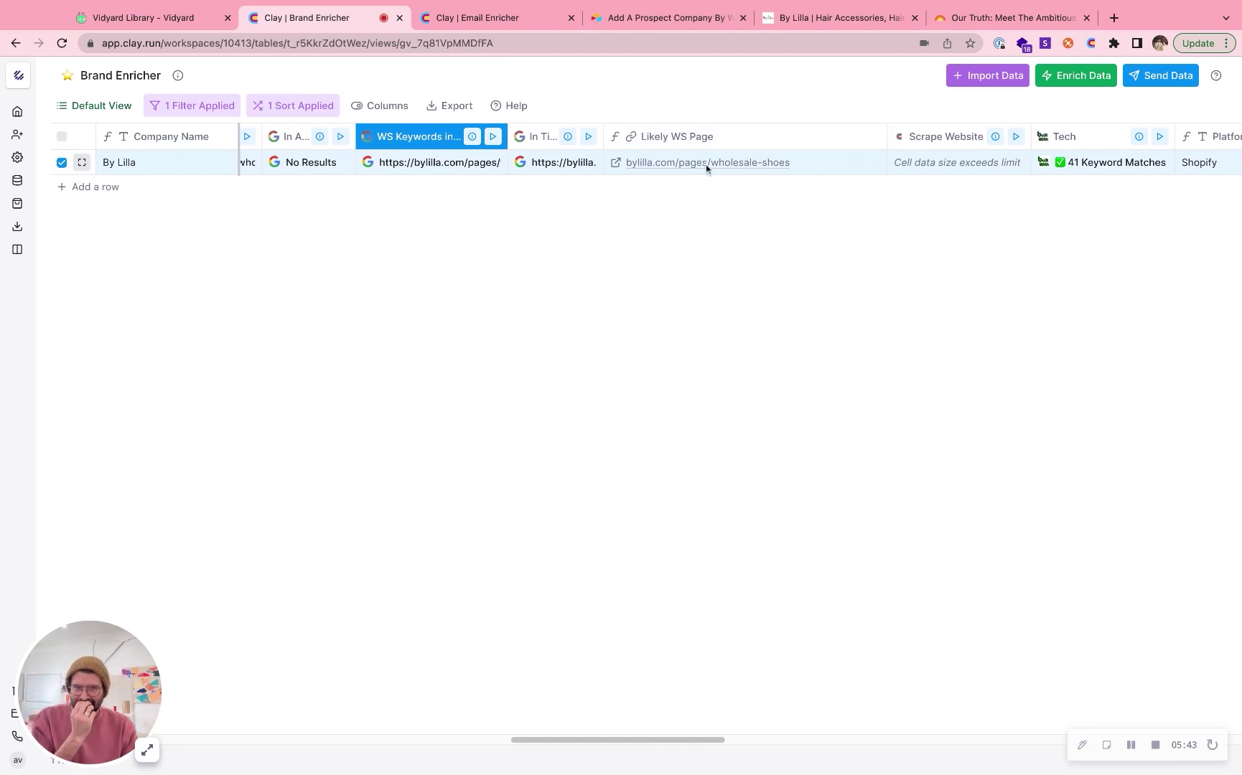
# Step: Open By Lilla's likely wholesale page from the table and examine its Wholesale Shows listings and footer
pyautogui.click(617, 164)
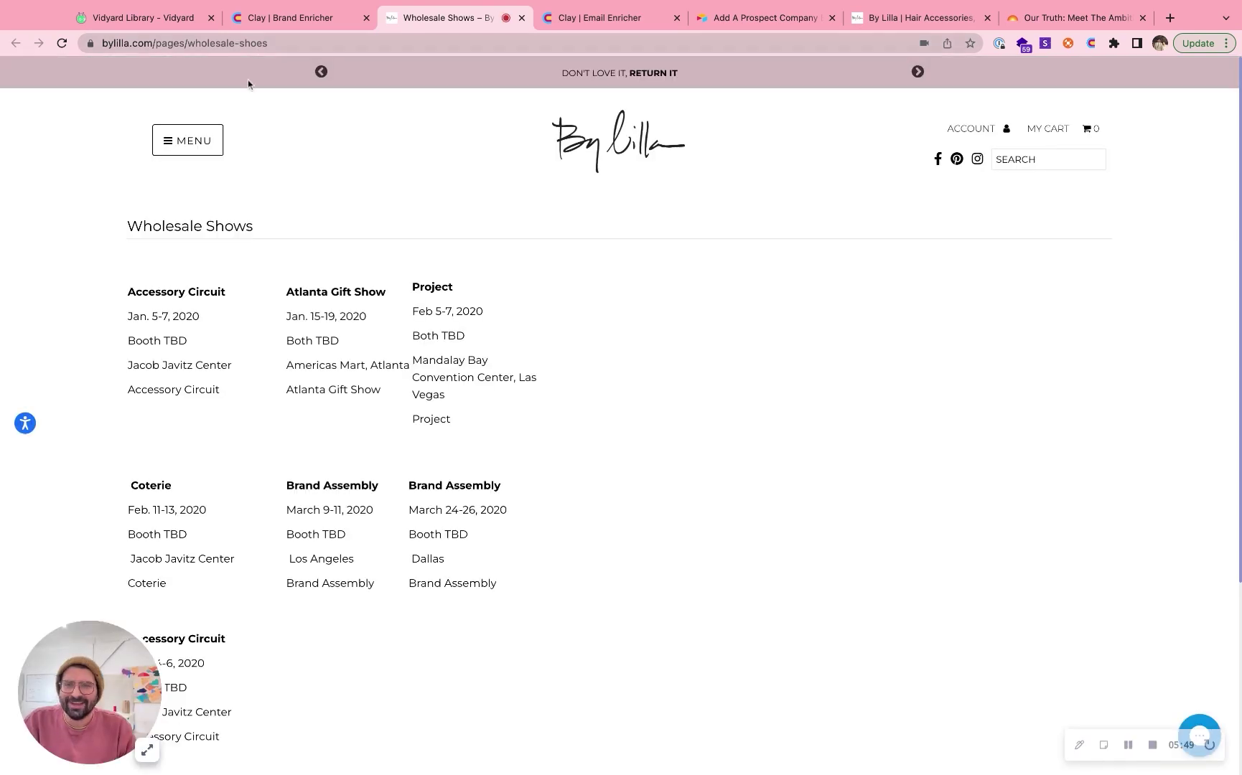
pyautogui.tripleClick(146, 220)
pyautogui.click(270, 359)
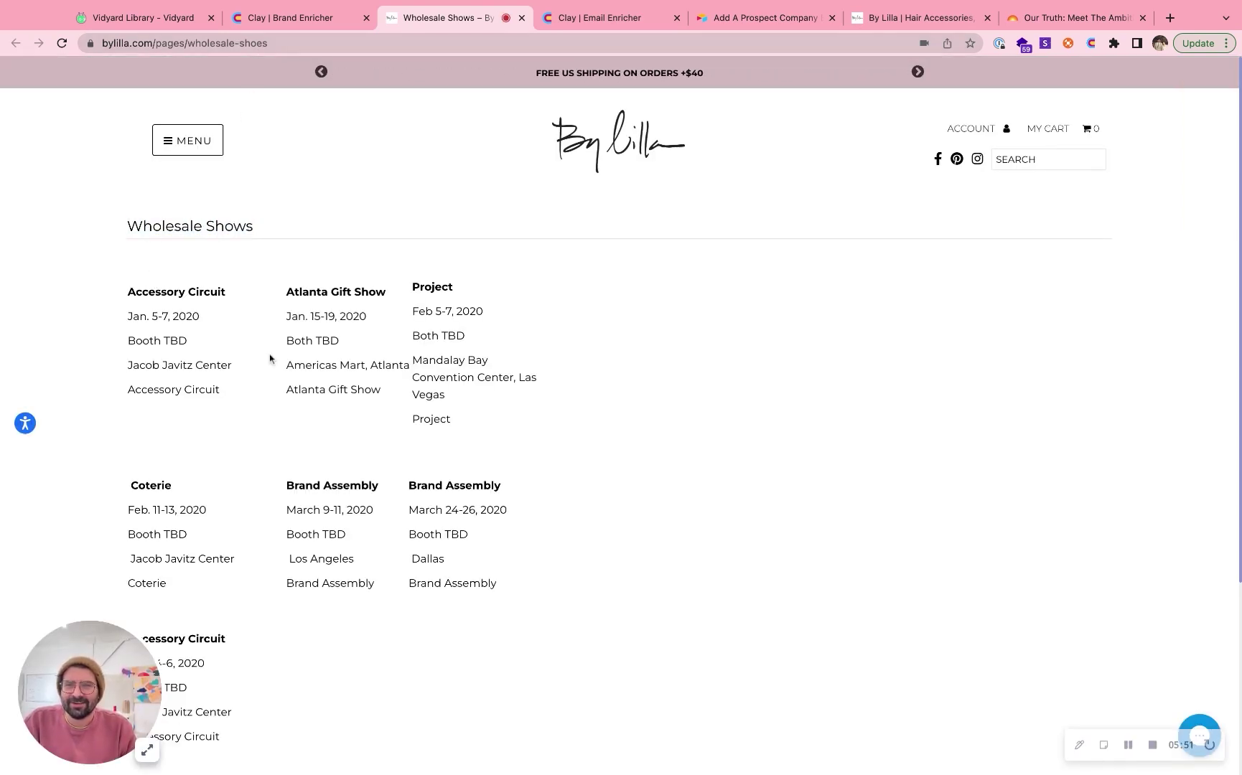
pyautogui.moveTo(150, 285); pyautogui.dragTo(416, 551)
pyautogui.click(482, 659)
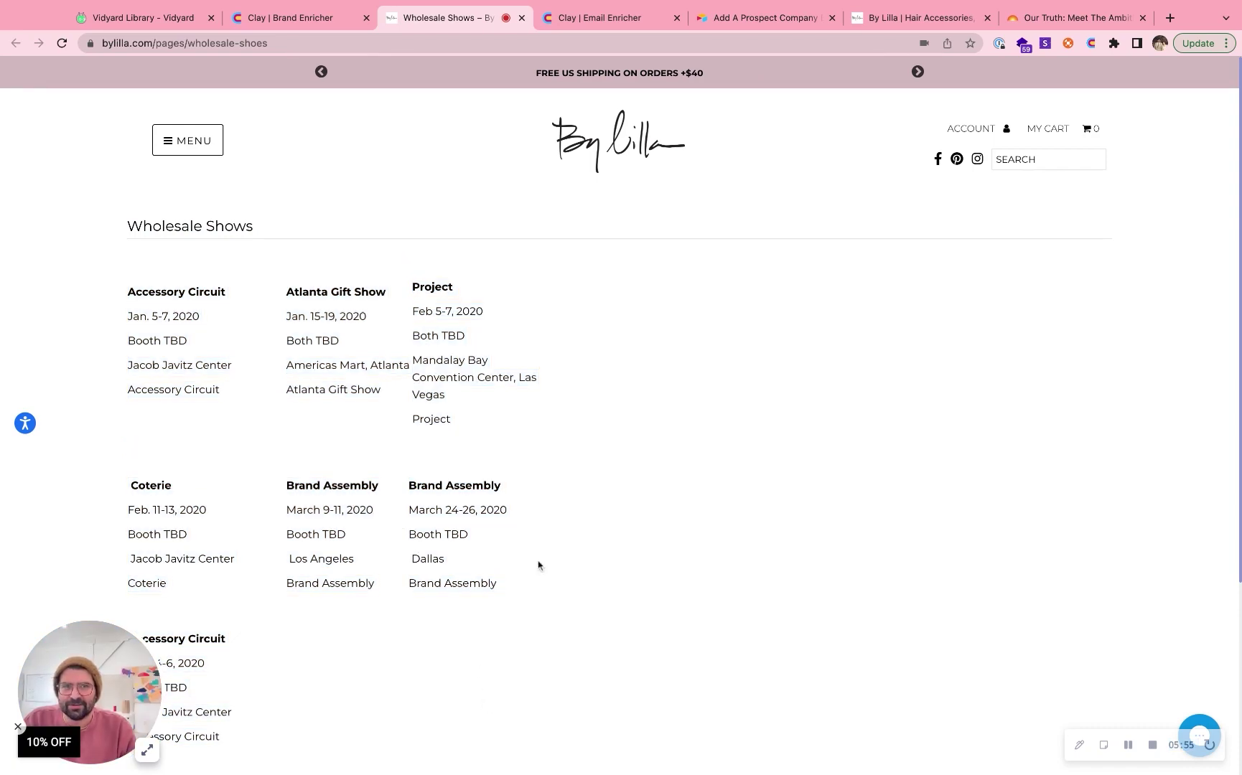
pyautogui.scroll(-4, 422, 540)
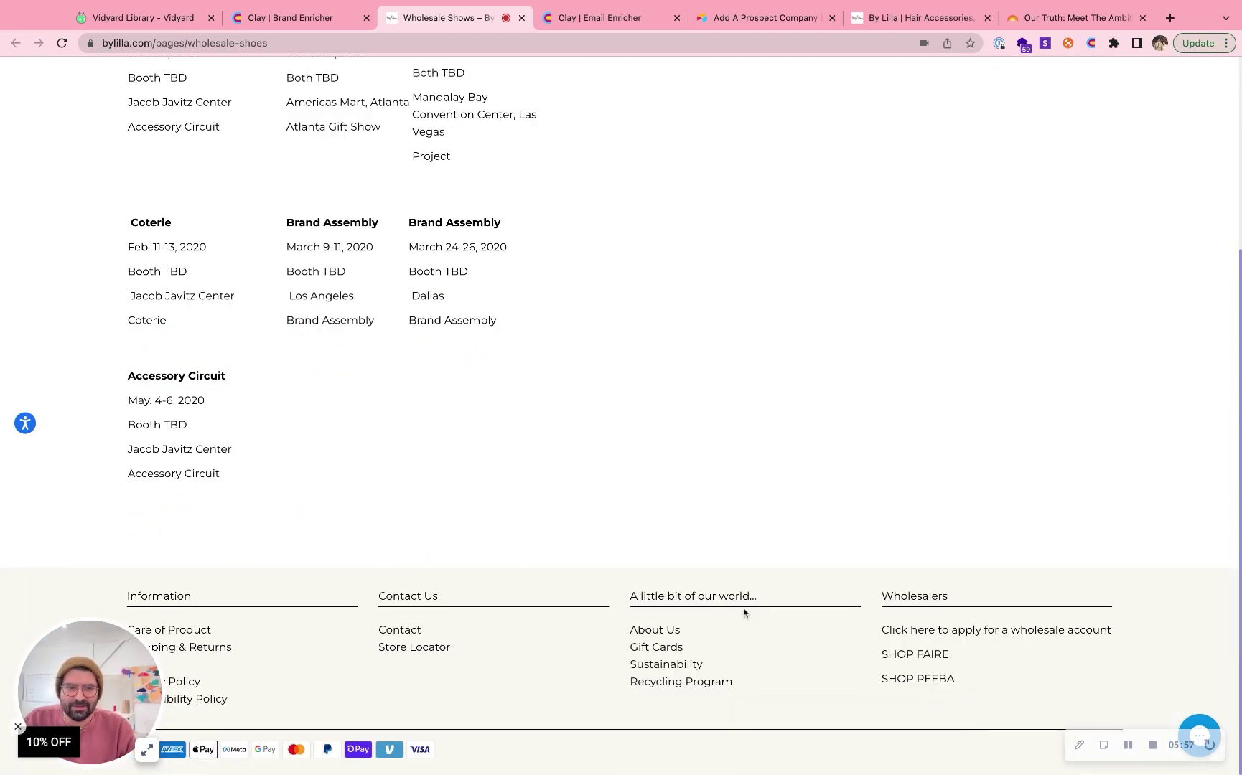
pyautogui.scroll(4, 744, 613)
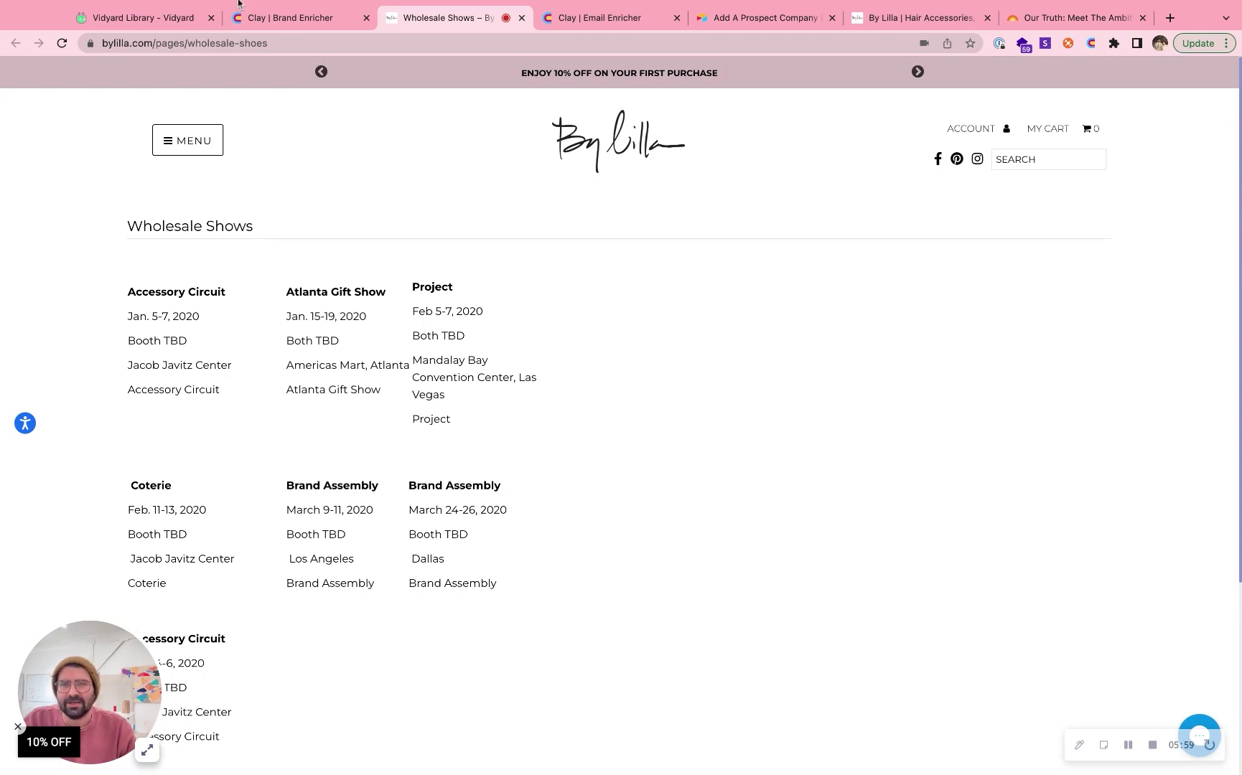
# Step: Return to the Clay Brand Enricher table and reload it
pyautogui.click(286, 18)
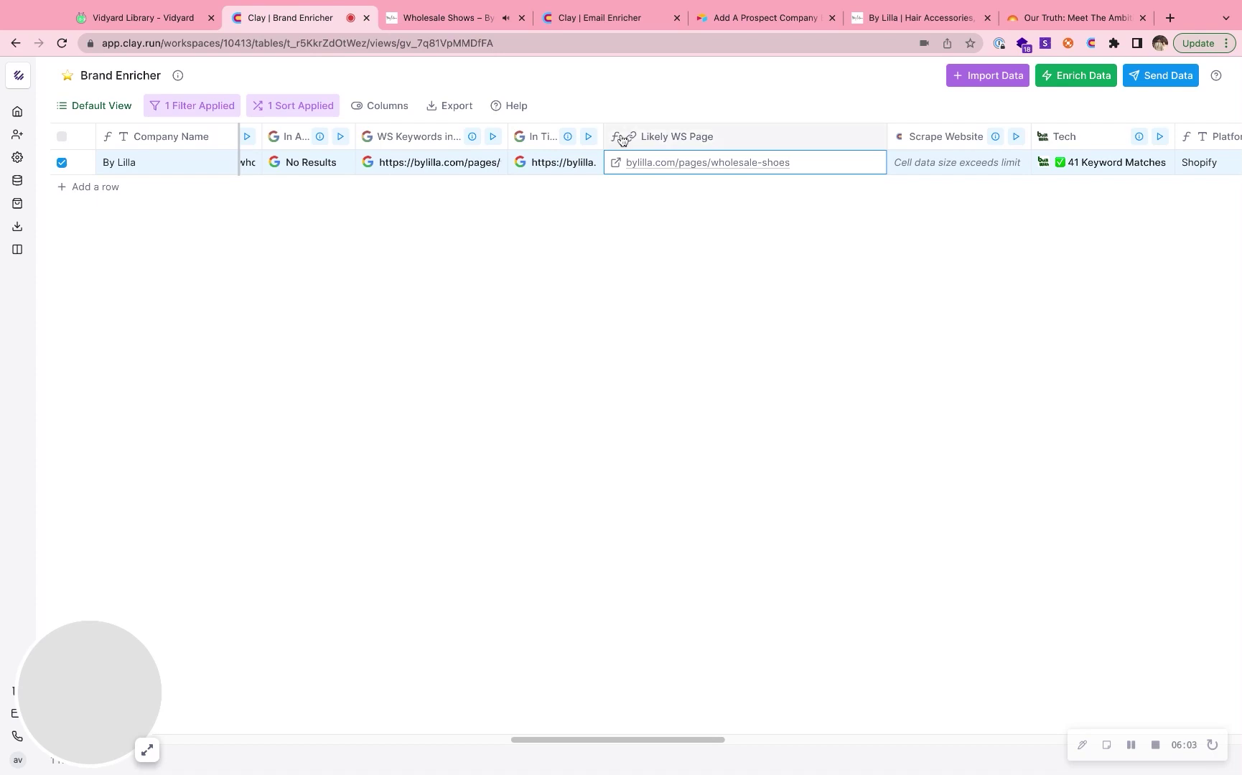
pyautogui.hscroll(5, 715, 164)
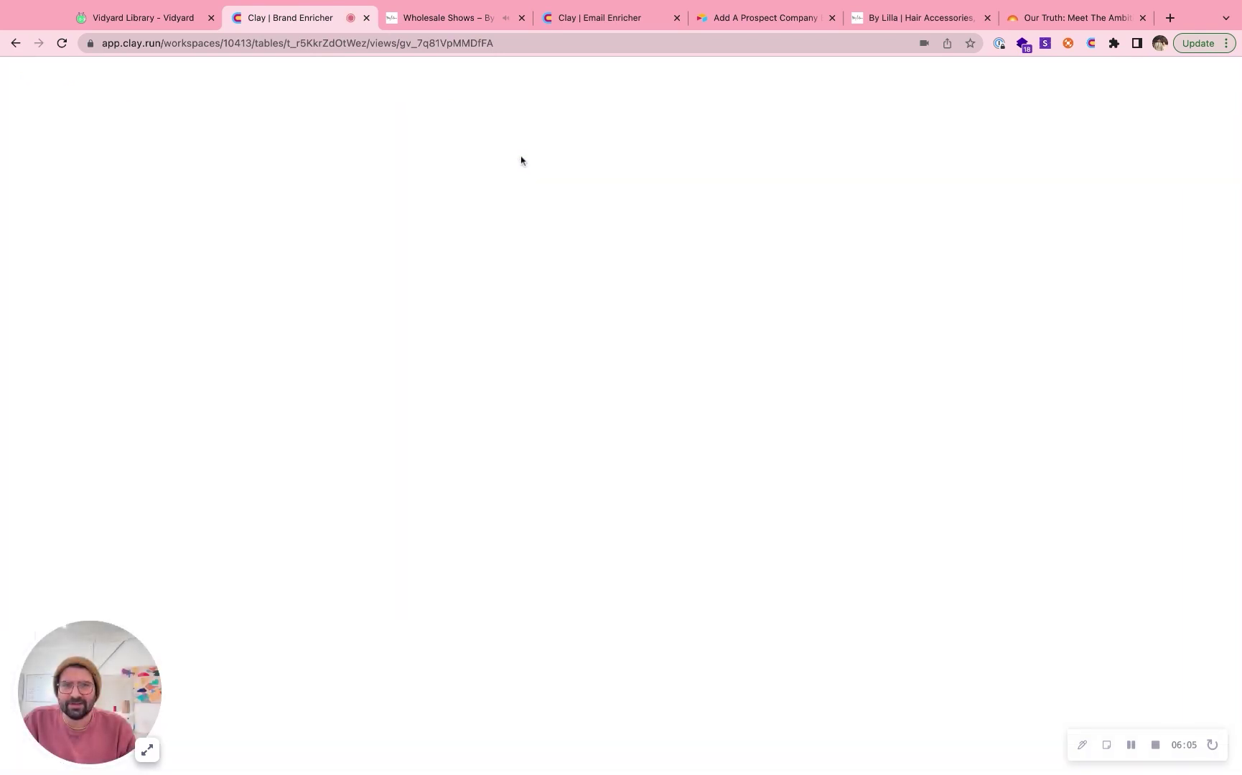
pyautogui.click(398, 44)
pyautogui.press('Return')
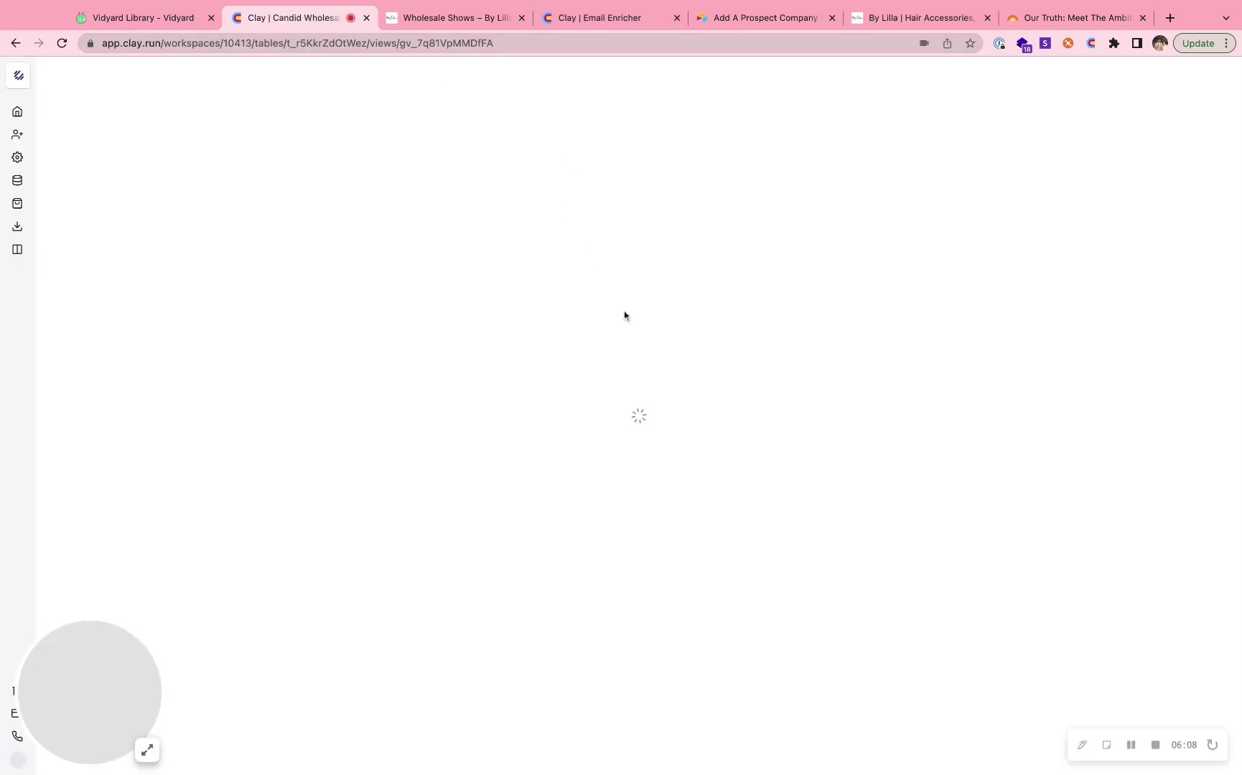
# Step: Examine the Scrape Website, Tech, Platform and Compatible? columns, and briefly view the By Lilla homepage before returning to the table
pyautogui.hscroll(15, 642, 309)
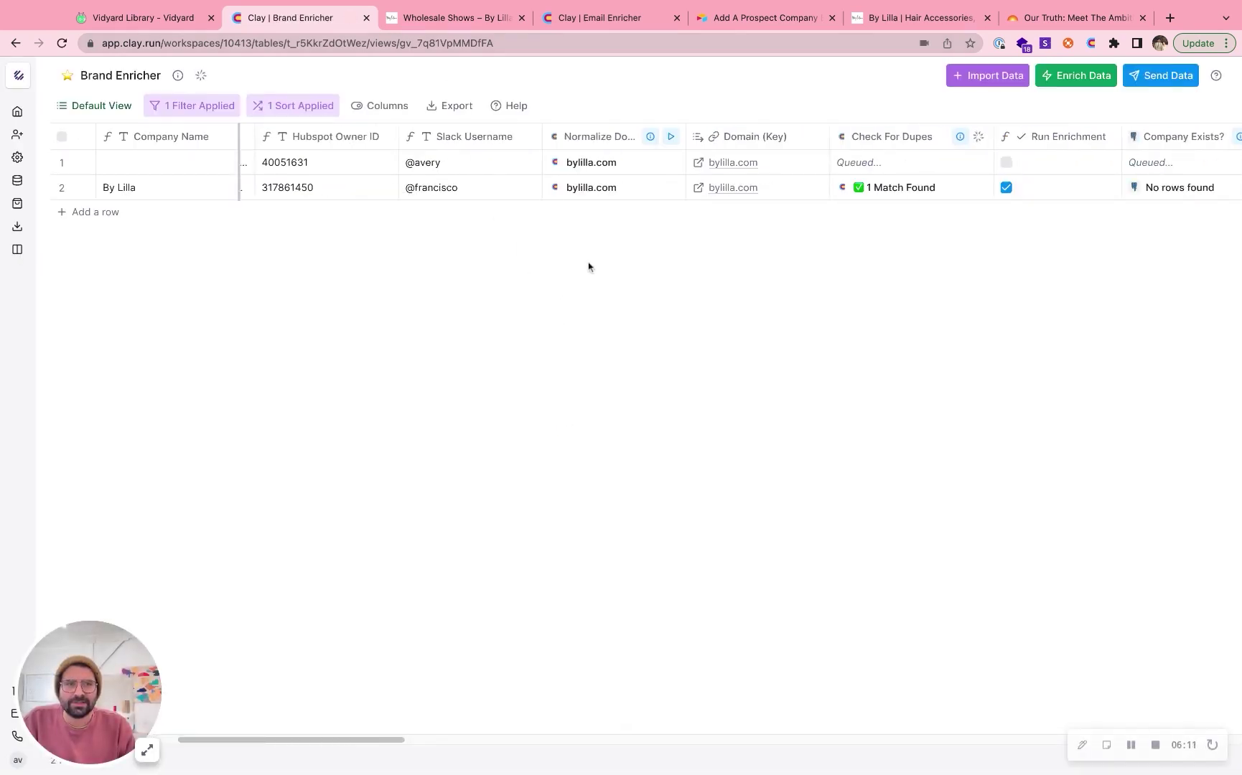
pyautogui.hscroll(10, 585, 264)
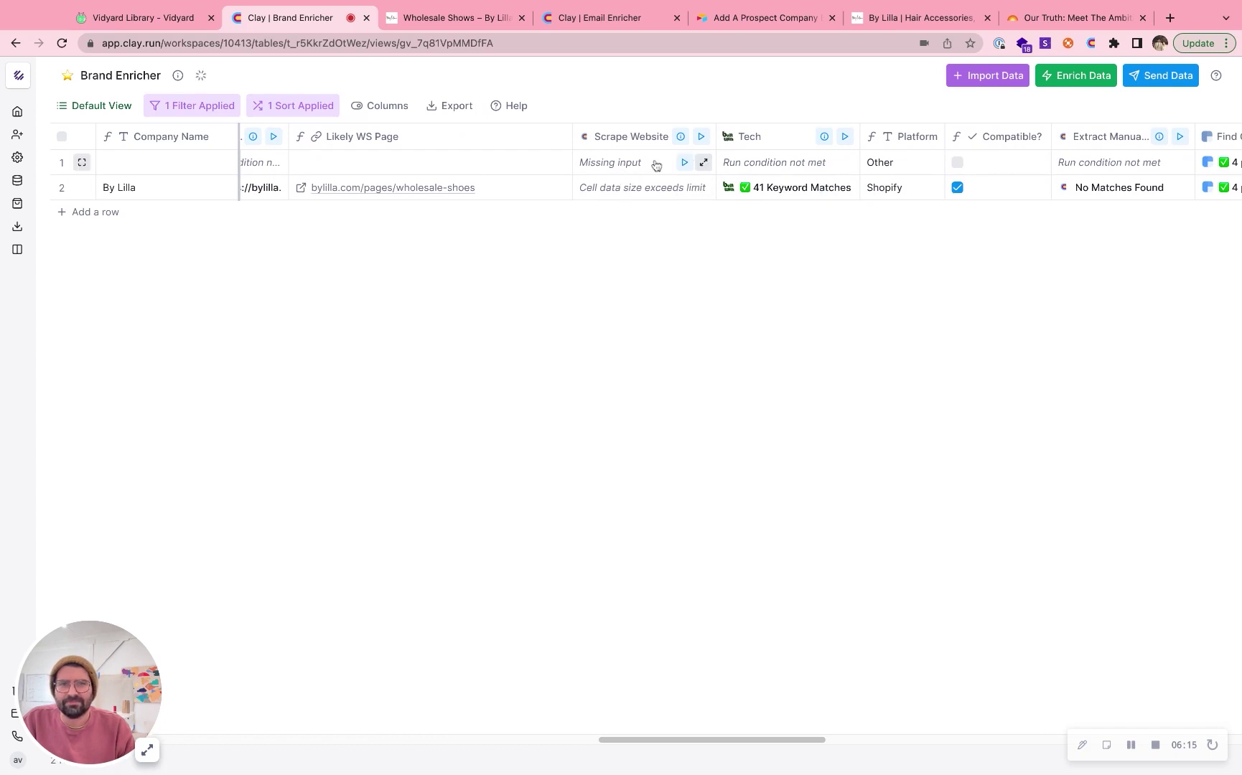
pyautogui.hscroll(10, 621, 190)
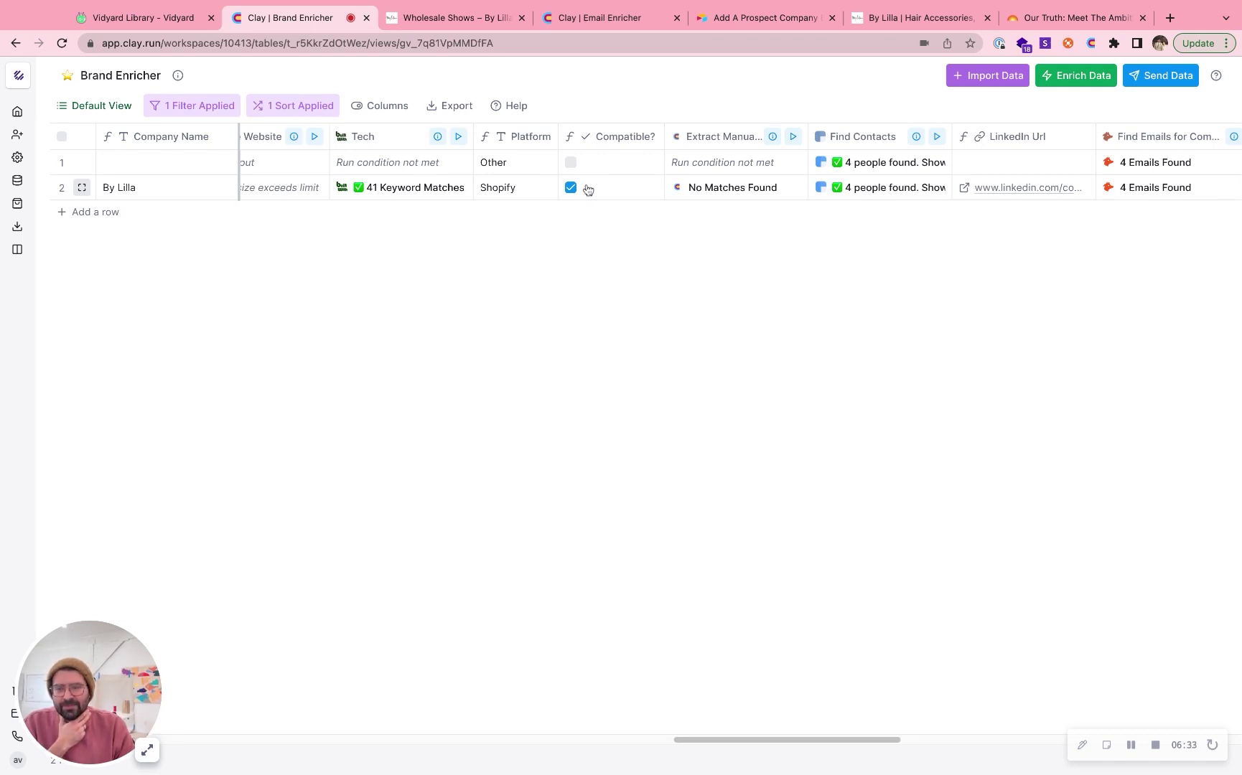
pyautogui.click(883, 23)
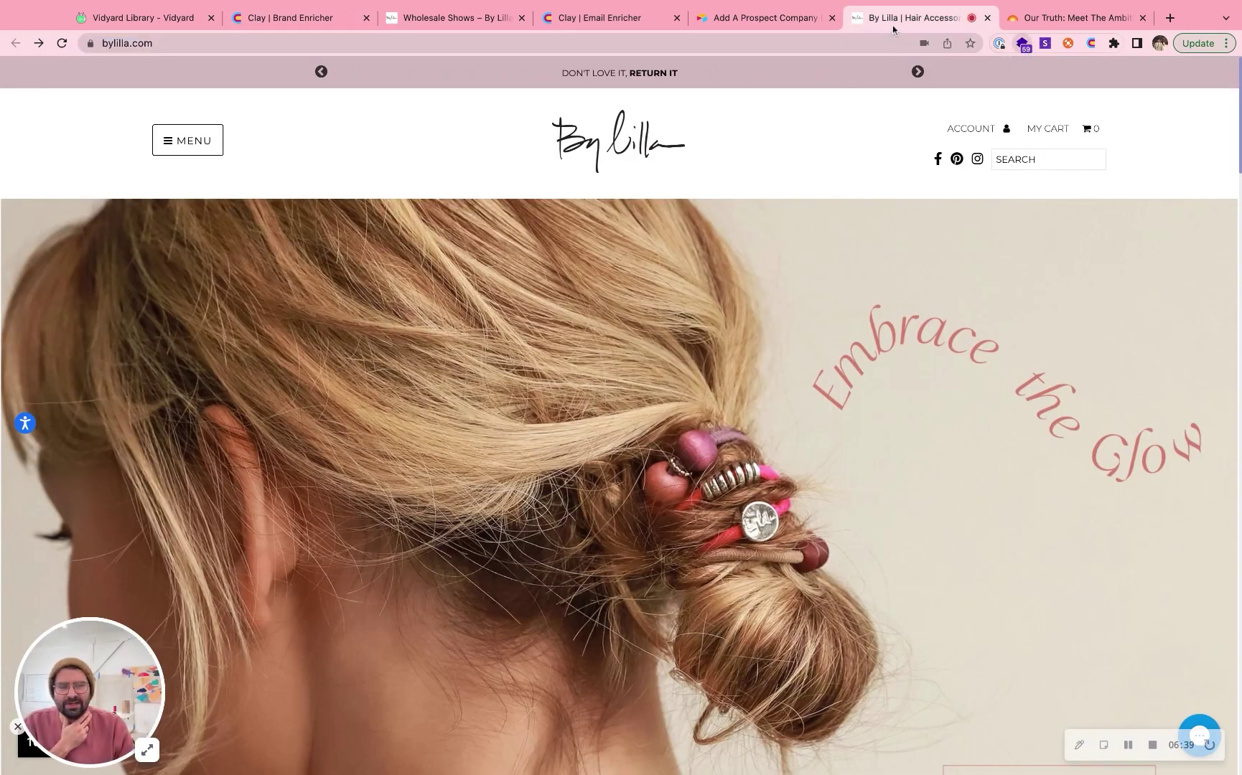
pyautogui.click(396, 42)
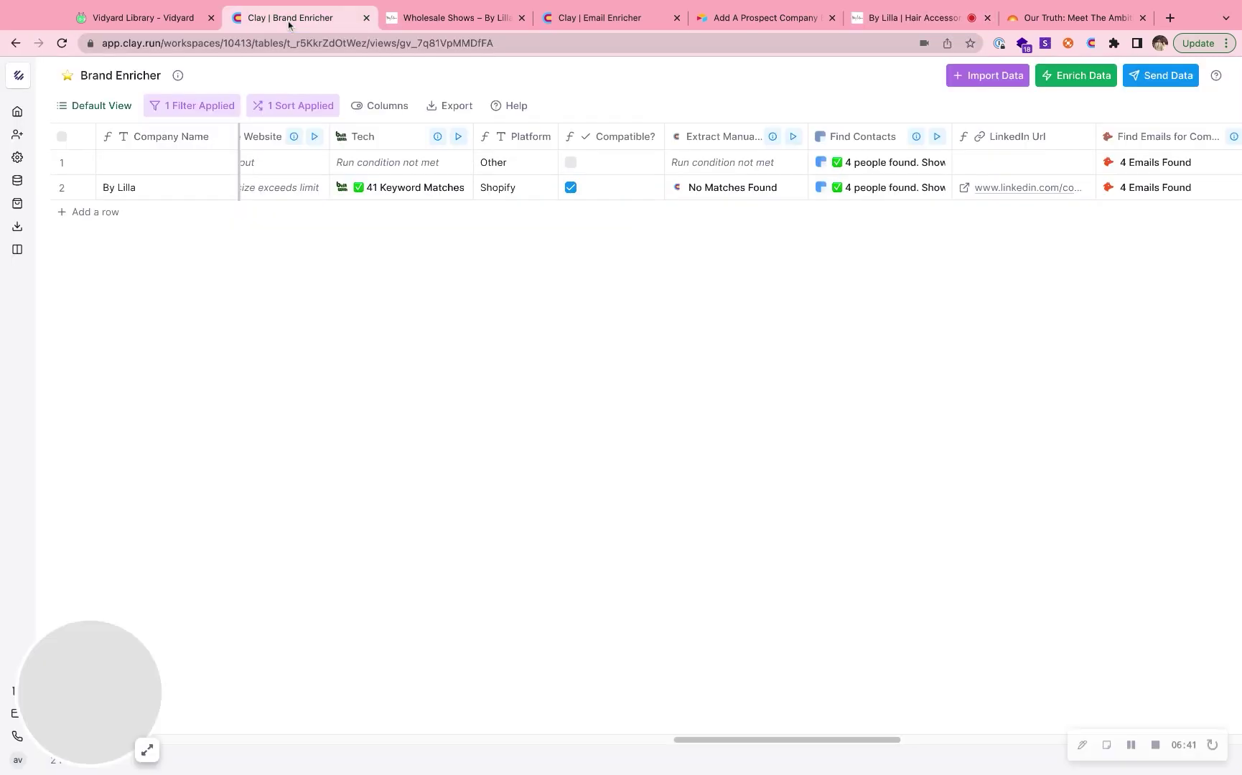
# Step: Examine the extracted emails, Find Contacts, LinkedIn Url and Find Emails for Company columns in the Brand Enricher table
pyautogui.hscroll(3, 585, 182)
pyautogui.hscroll(2, 584, 182)
pyautogui.hscroll(1, 439, 202)
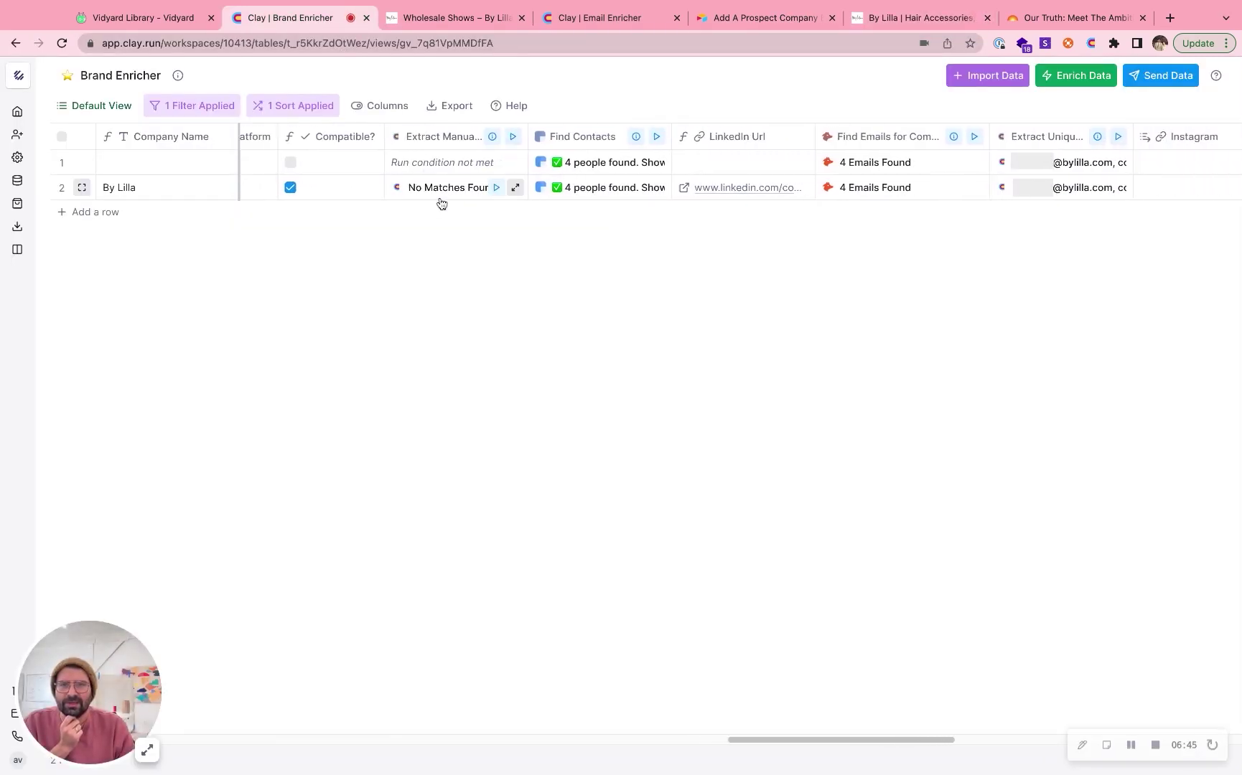
pyautogui.hscroll(2, 459, 183)
pyautogui.hscroll(3, 305, 210)
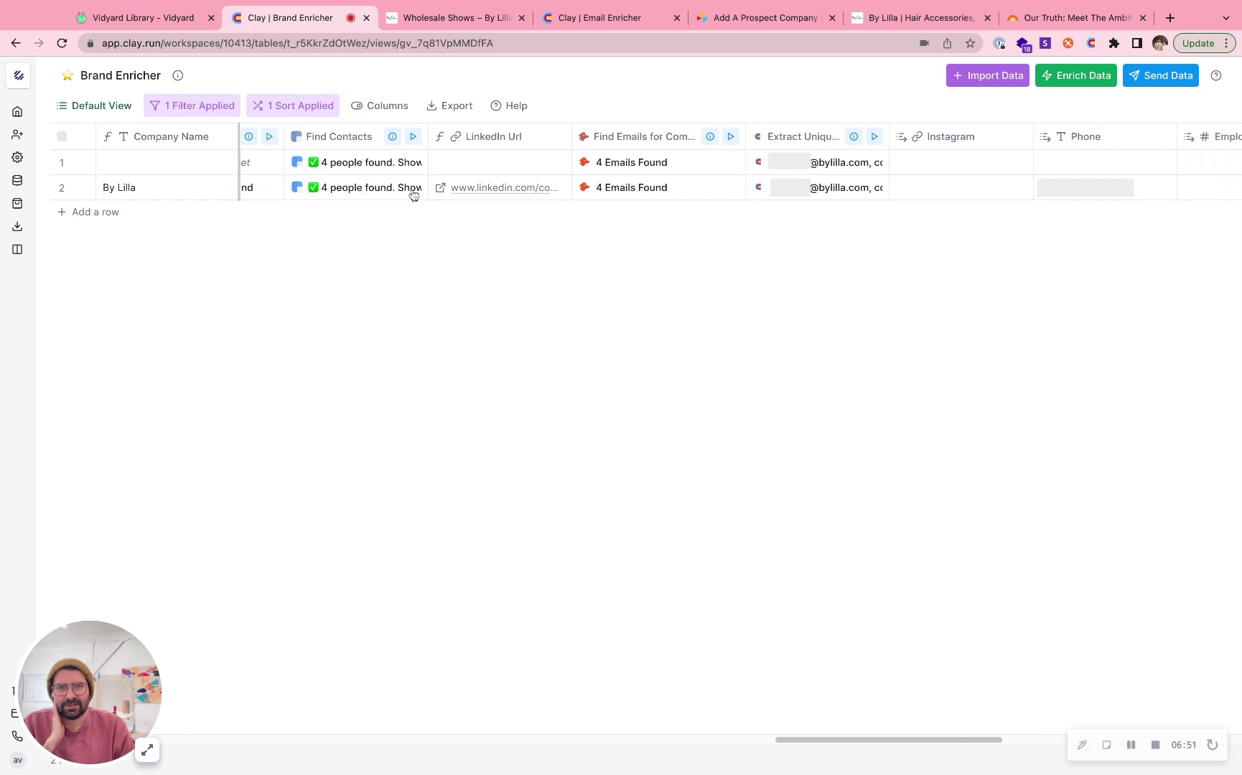
pyautogui.hscroll(4, 402, 192)
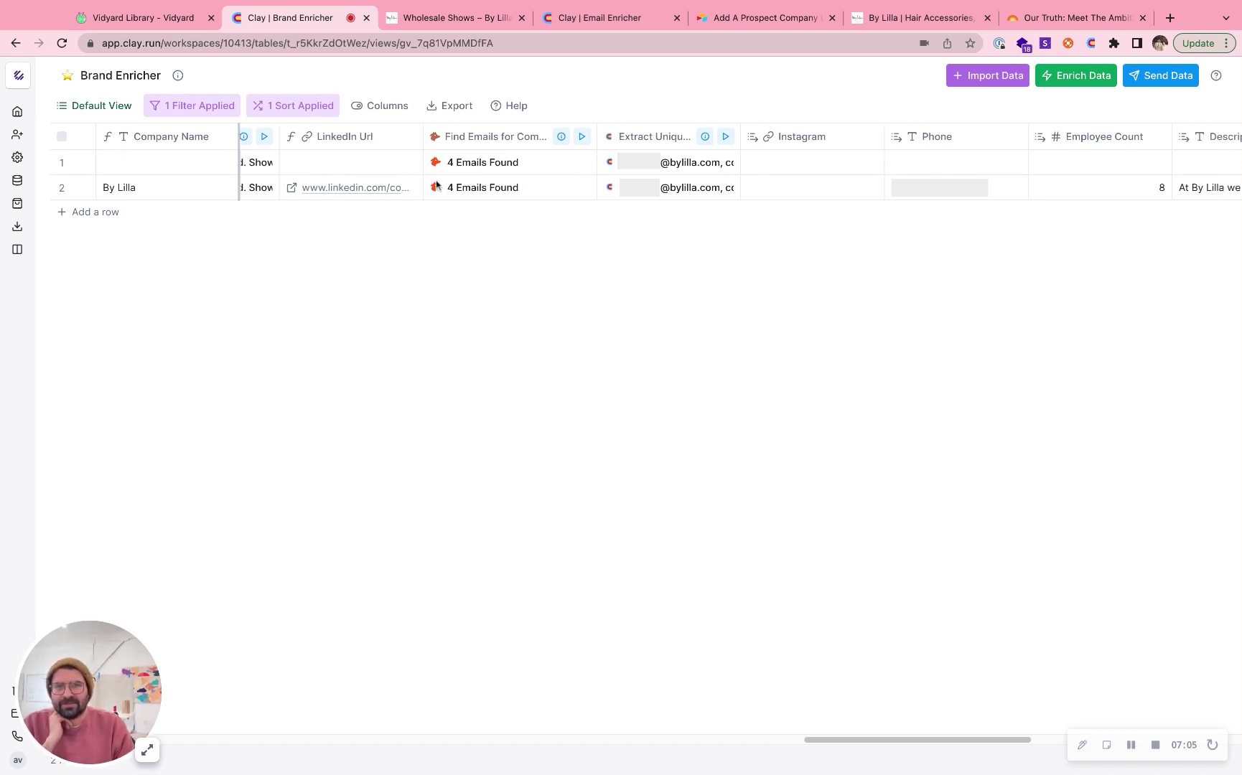
pyautogui.hscroll(2, 431, 187)
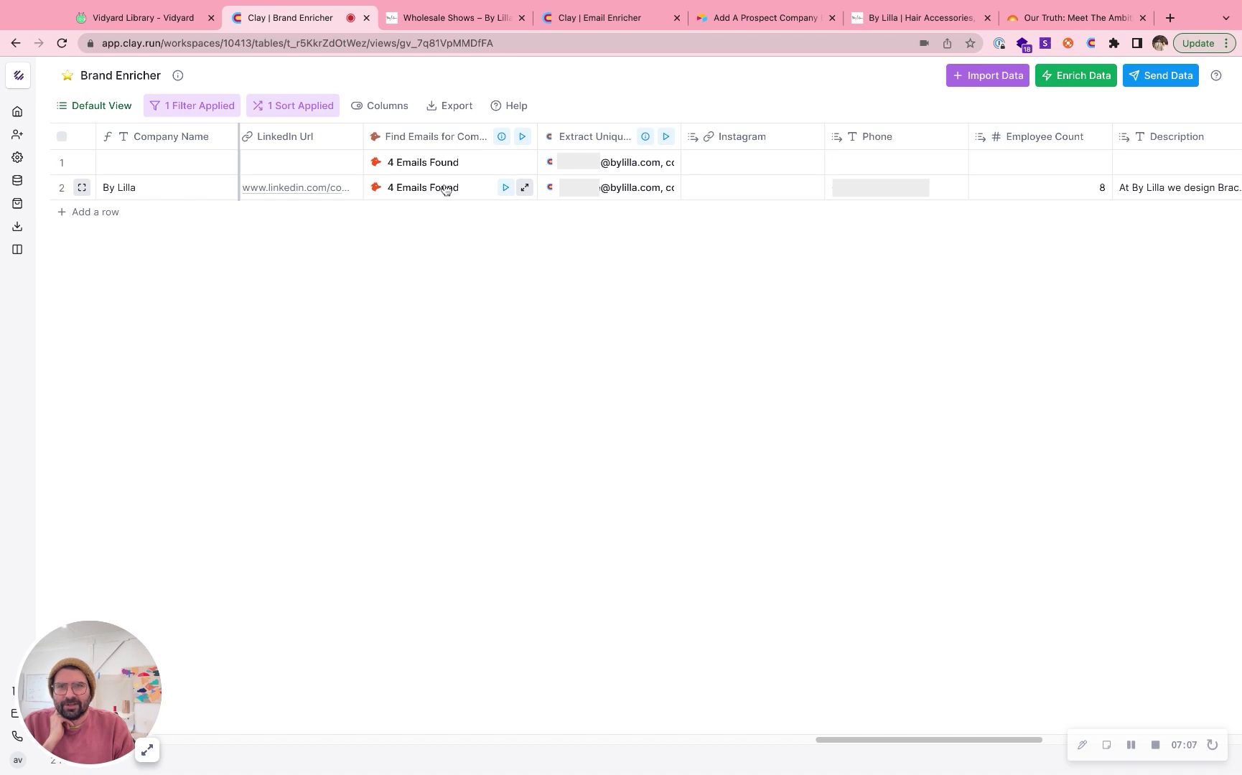
# Step: Open the cell details of By Lilla's extracted unique emails, review the joined matches, and close the details
pyautogui.hscroll(3, 445, 189)
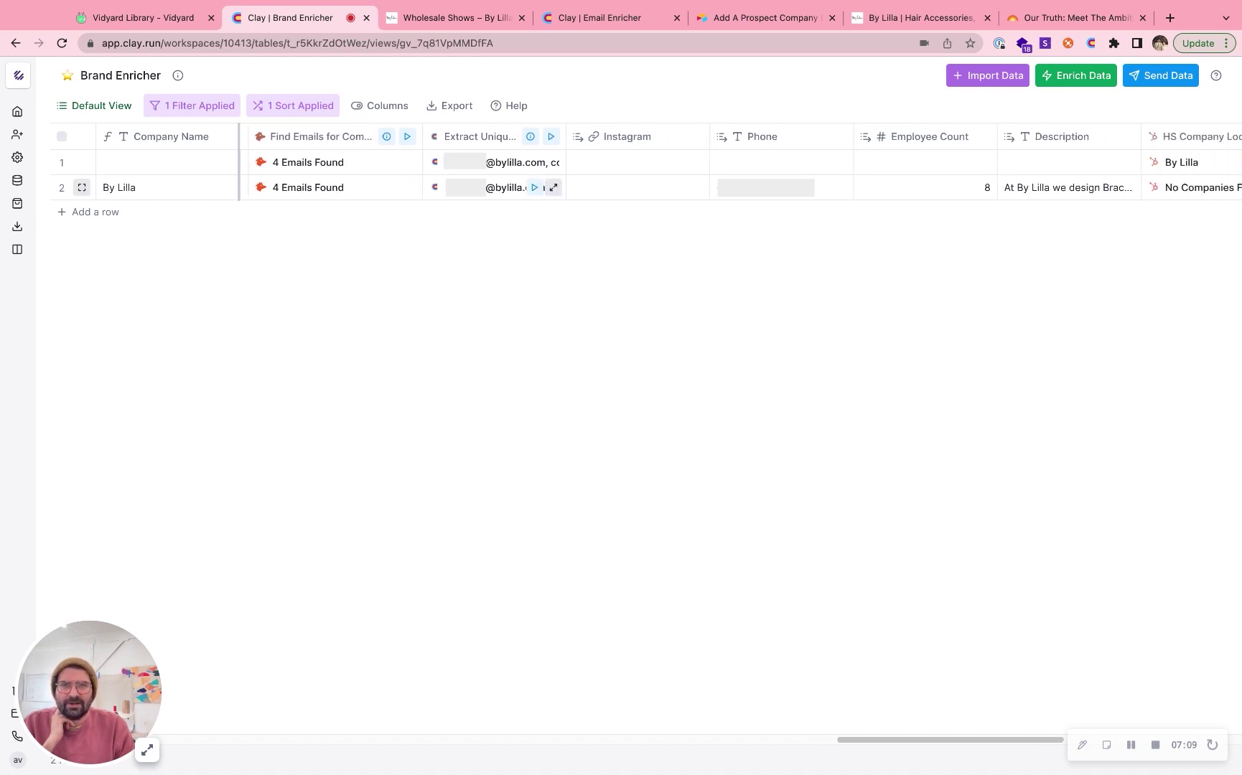
pyautogui.hscroll(-10, 456, 181)
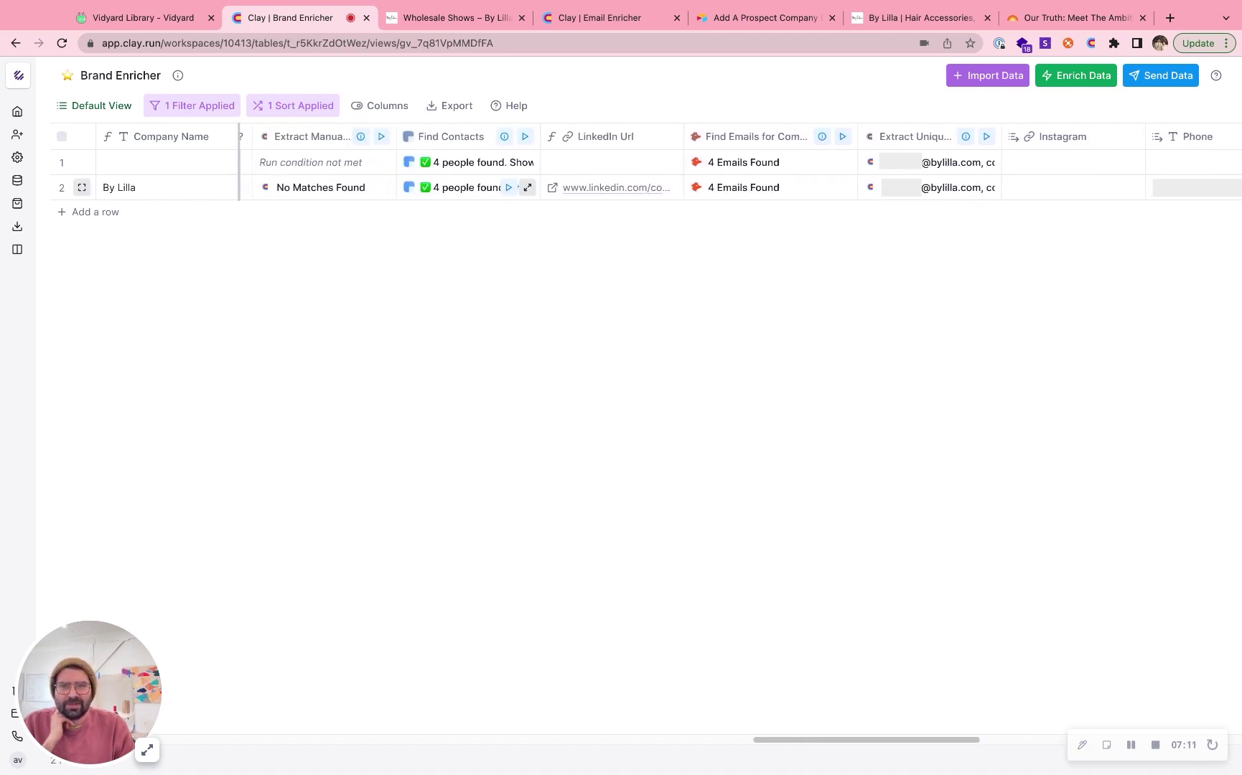
pyautogui.hscroll(5, 458, 185)
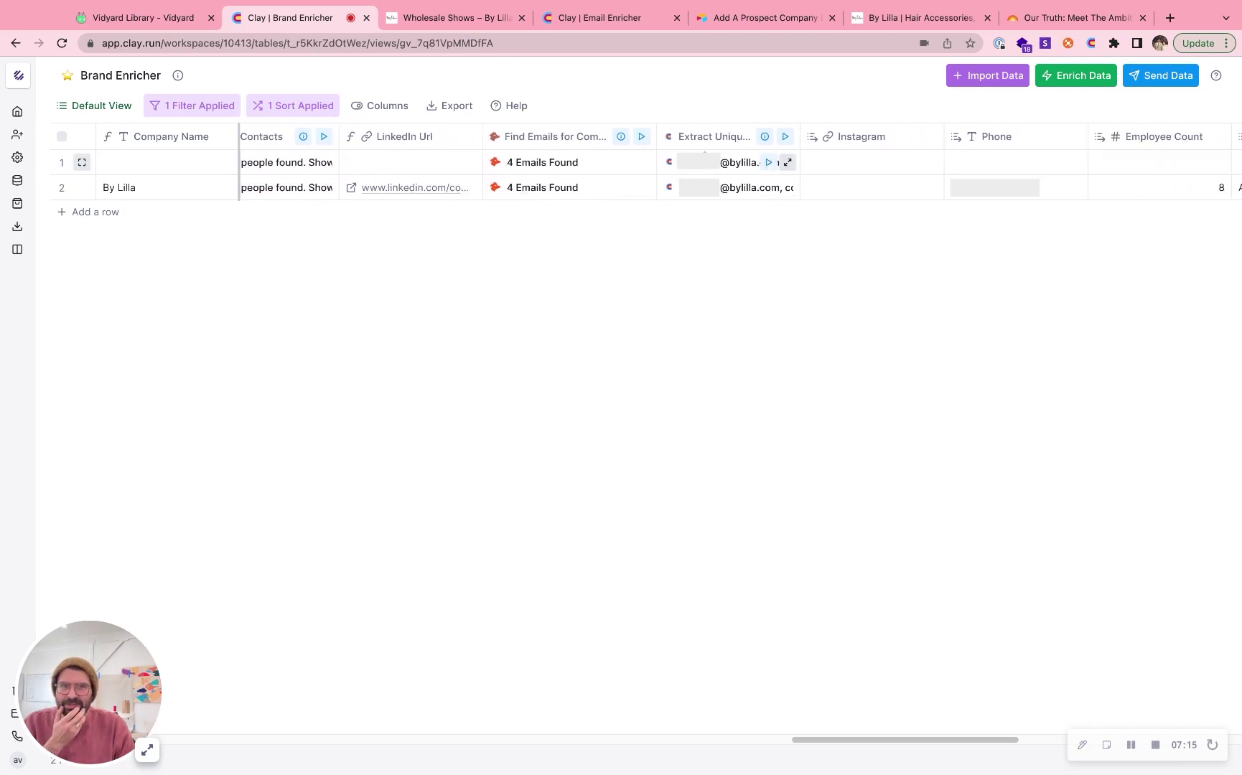
pyautogui.click(721, 185)
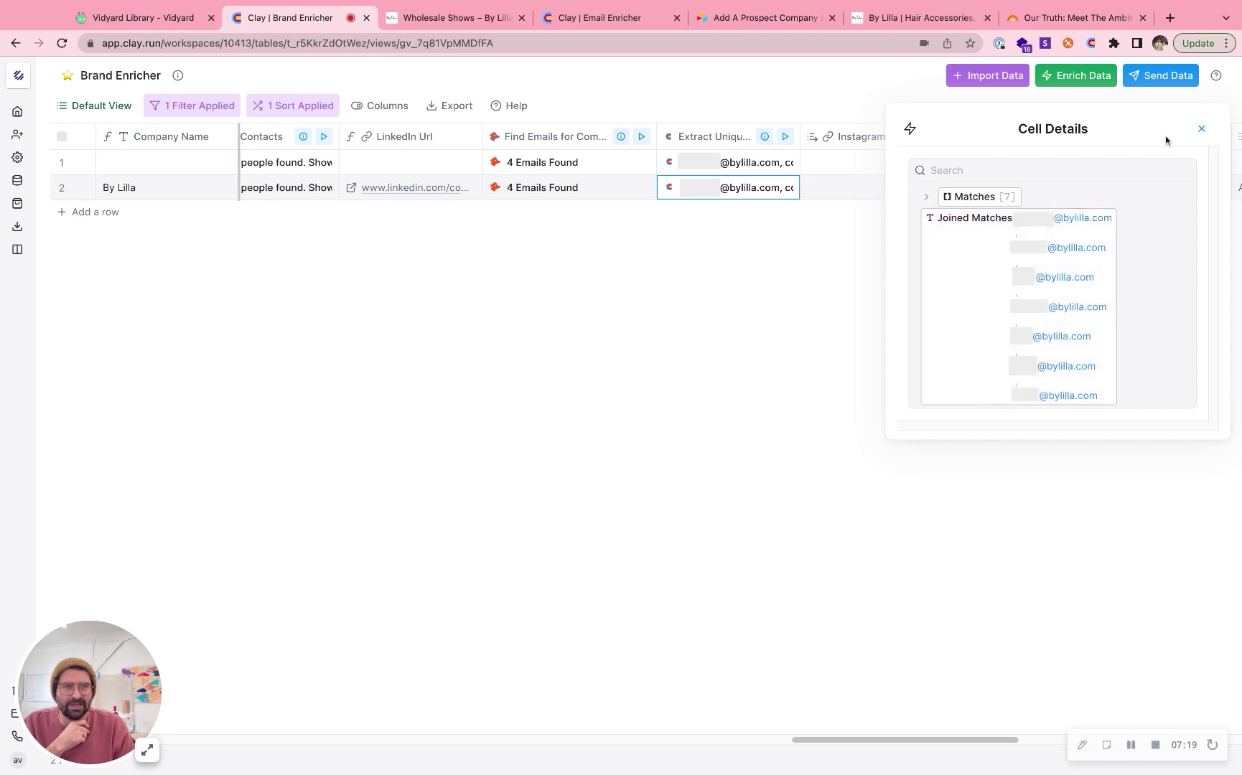
pyautogui.click(1203, 131)
# Step: Examine the Phone, Employee Count, Description, HS Company Lookup, HubSpot company sending and Company Hubspot ID columns
pyautogui.hscroll(1, 818, 216)
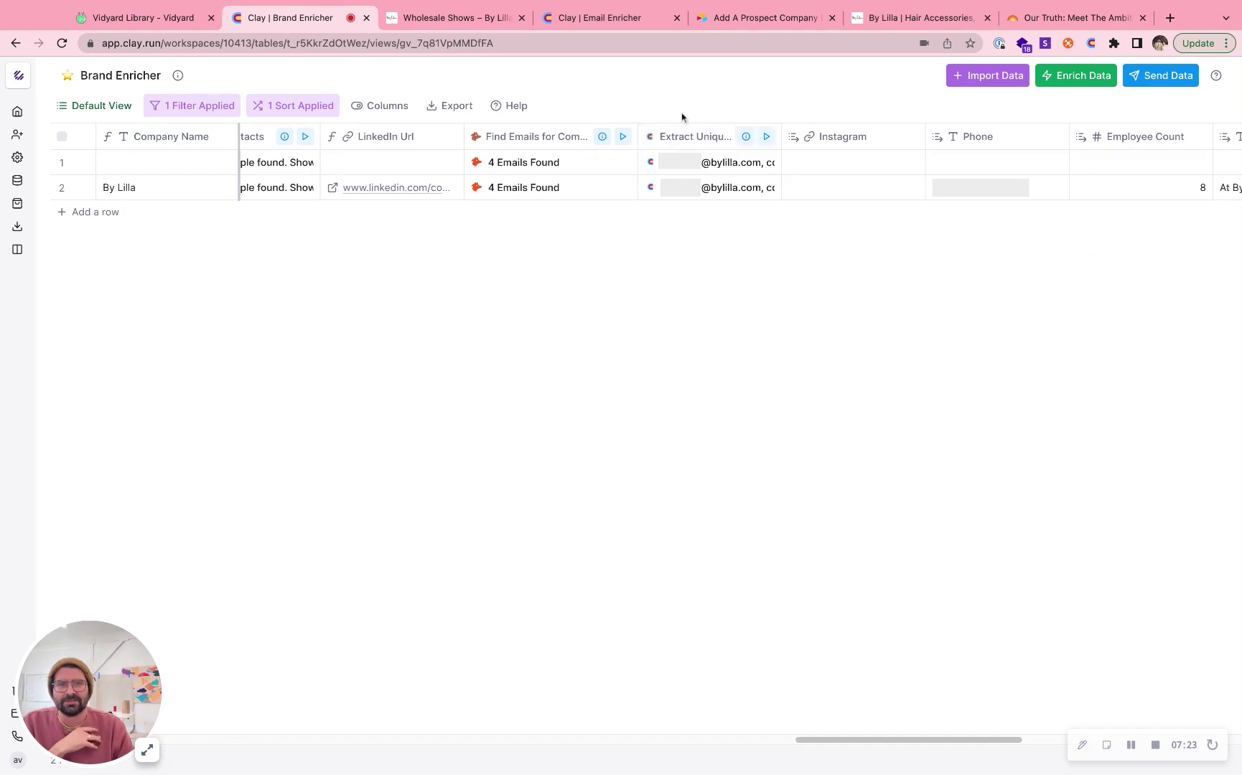
pyautogui.hscroll(3, 700, 190)
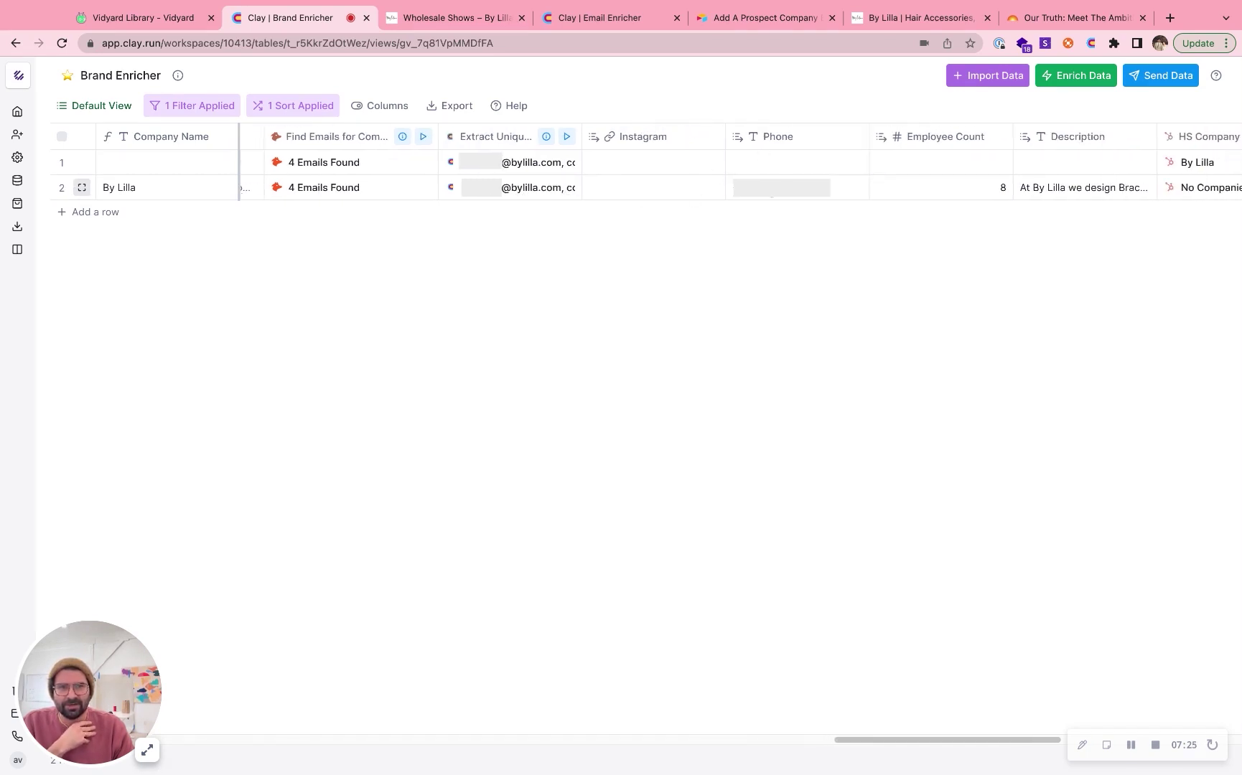
pyautogui.hscroll(6, 770, 190)
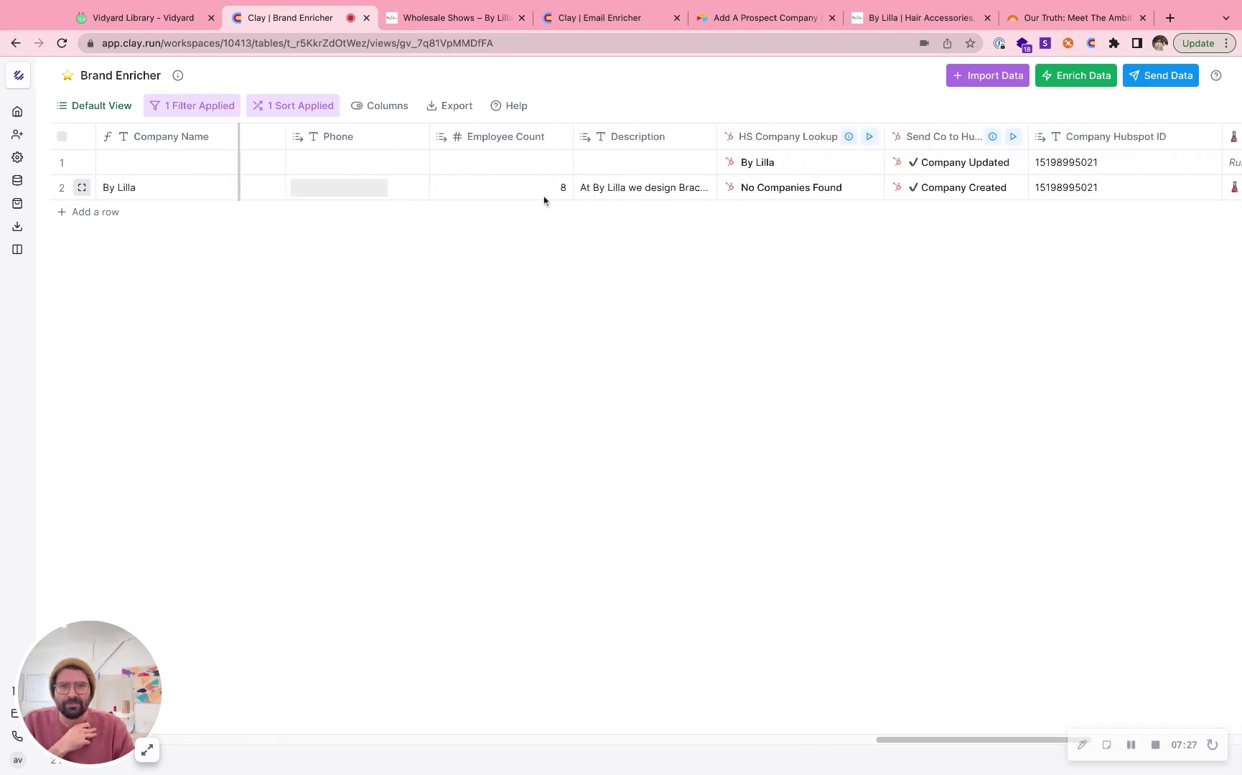
pyautogui.hscroll(4, 659, 188)
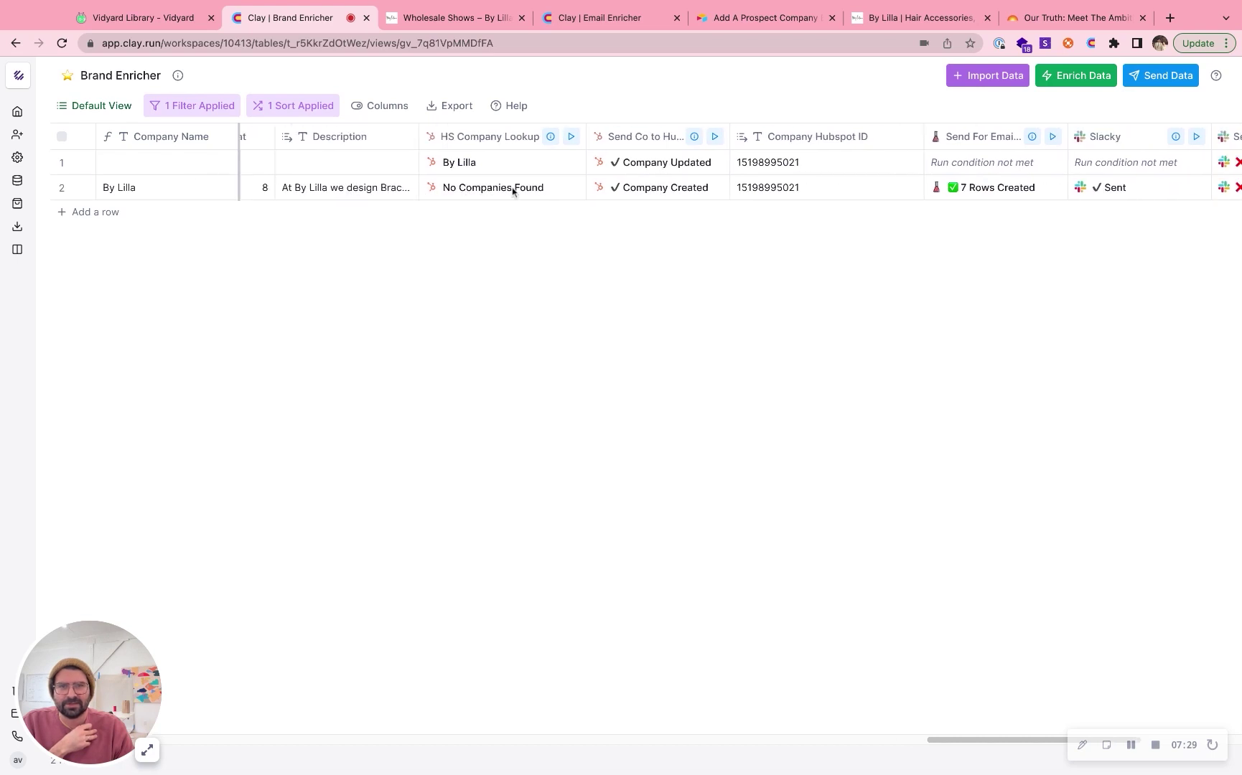
pyautogui.hscroll(1, 510, 191)
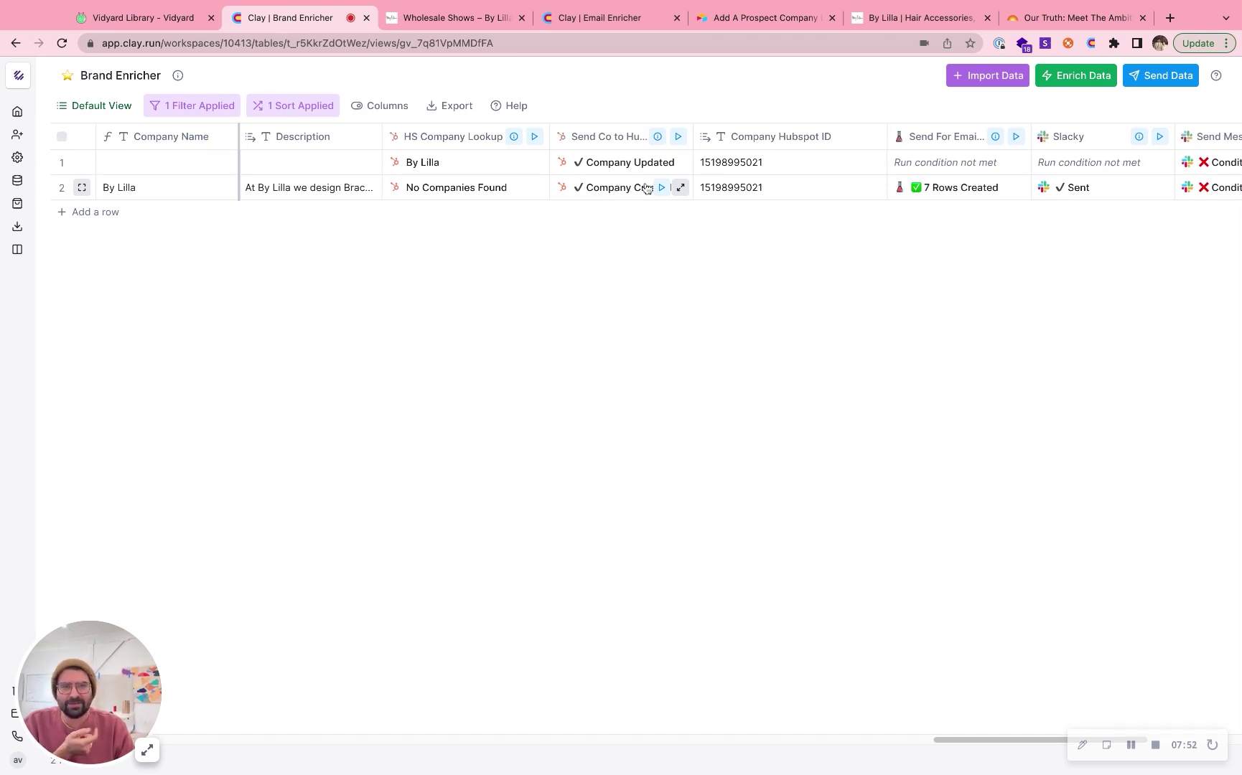
pyautogui.hscroll(5, 646, 188)
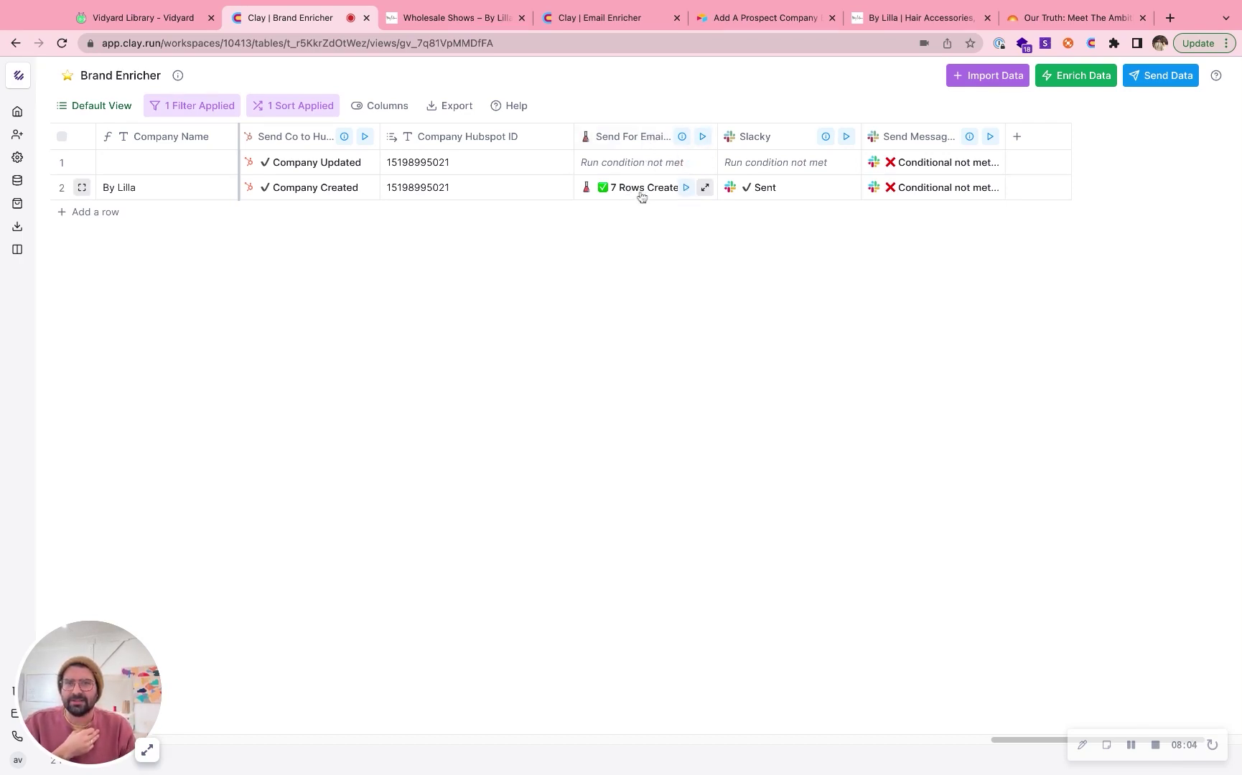
# Step: Recheck By Lilla's unique email matches, close the cell details, and view the column that sends them for email enrichment
pyautogui.hscroll(-10, 642, 194)
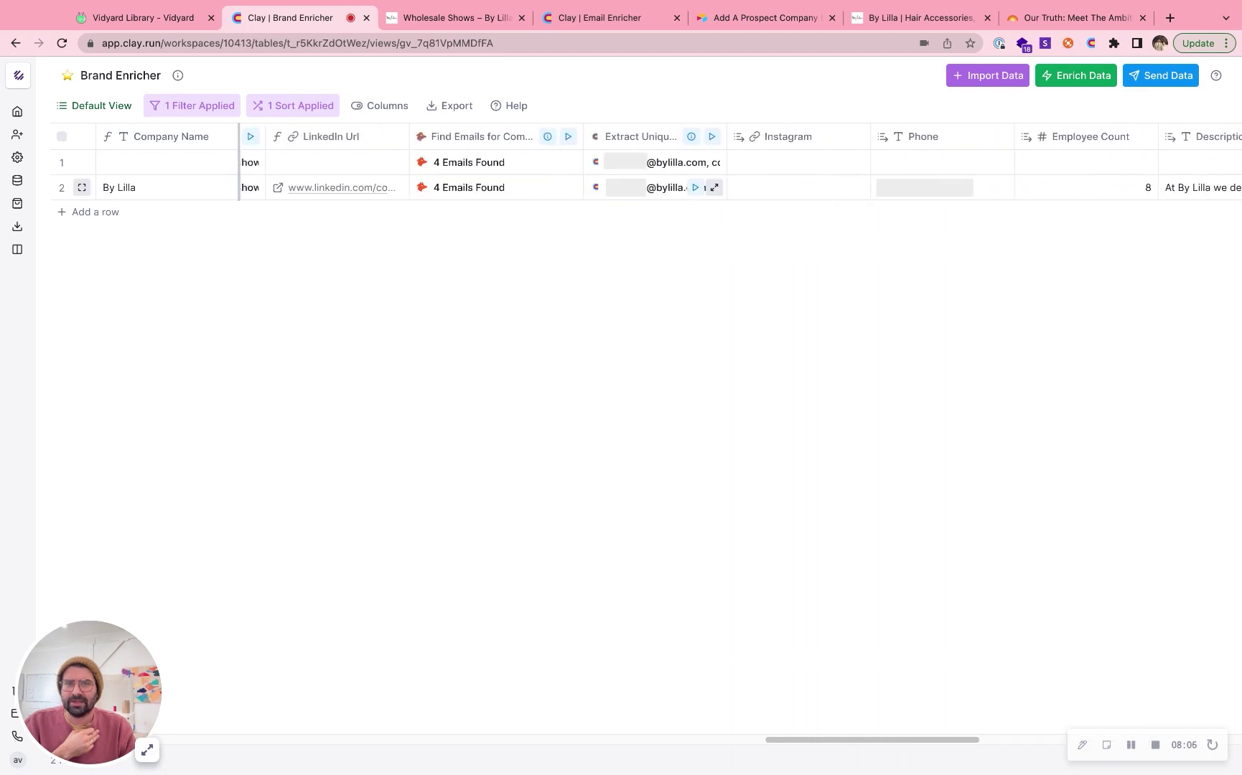
pyautogui.click(714, 188)
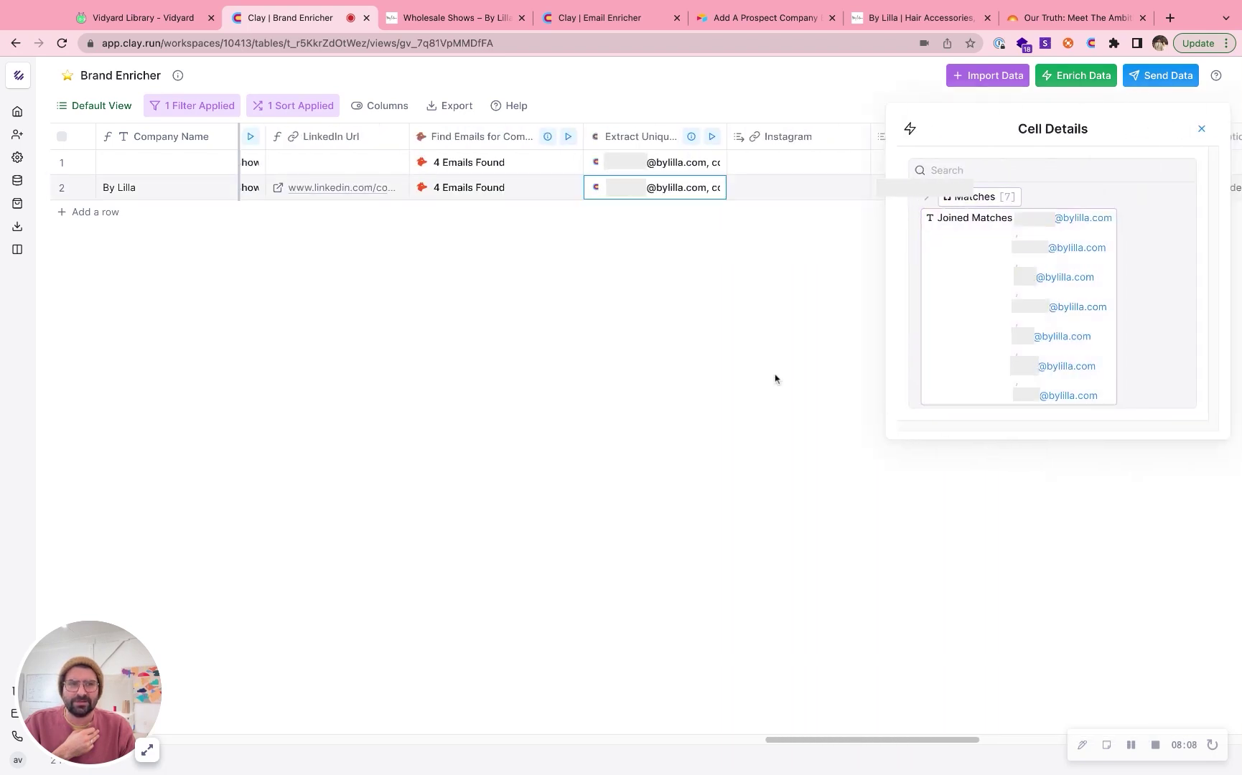
pyautogui.click(1201, 129)
pyautogui.hscroll(10, 784, 189)
pyautogui.hscroll(10, 784, 189)
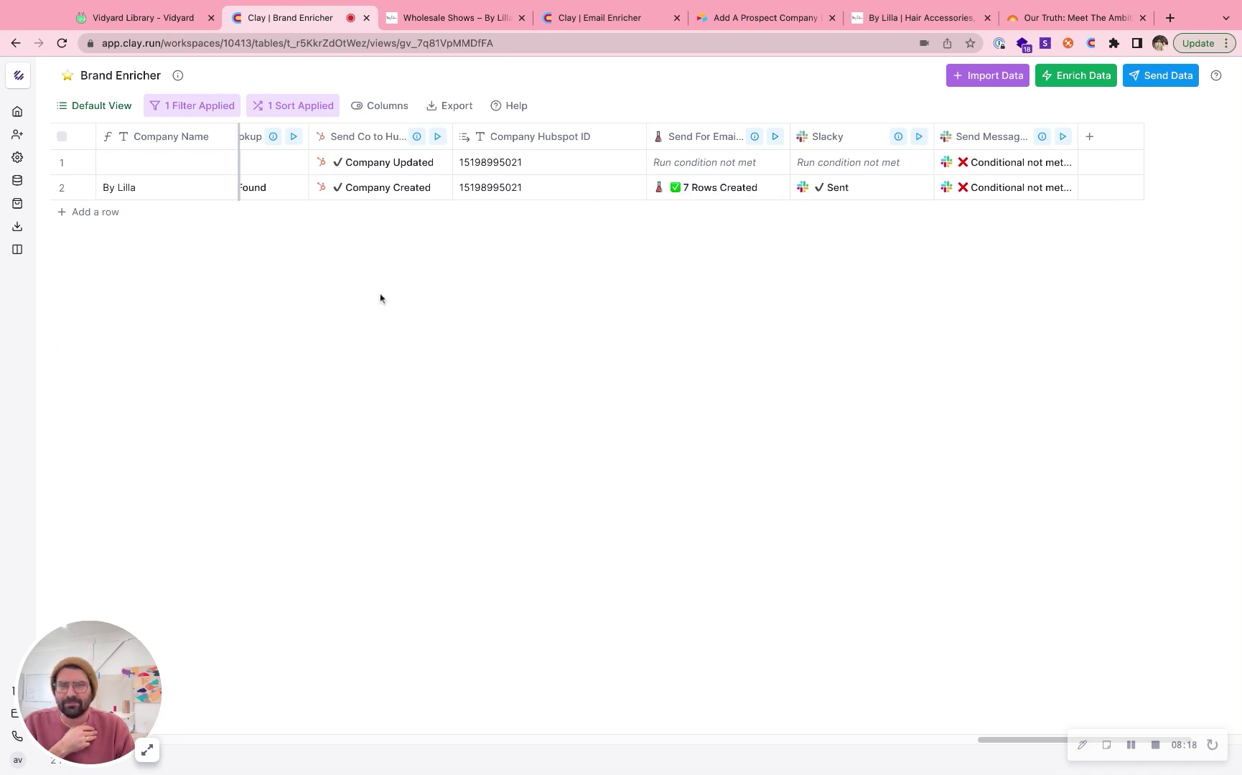
pyautogui.hscroll(4, 379, 297)
# Step: Switch to the Email Enricher table and examine its Domain (Key), HS Company ID, HS Owner ID and record lookup columns
pyautogui.moveTo(24, 220)
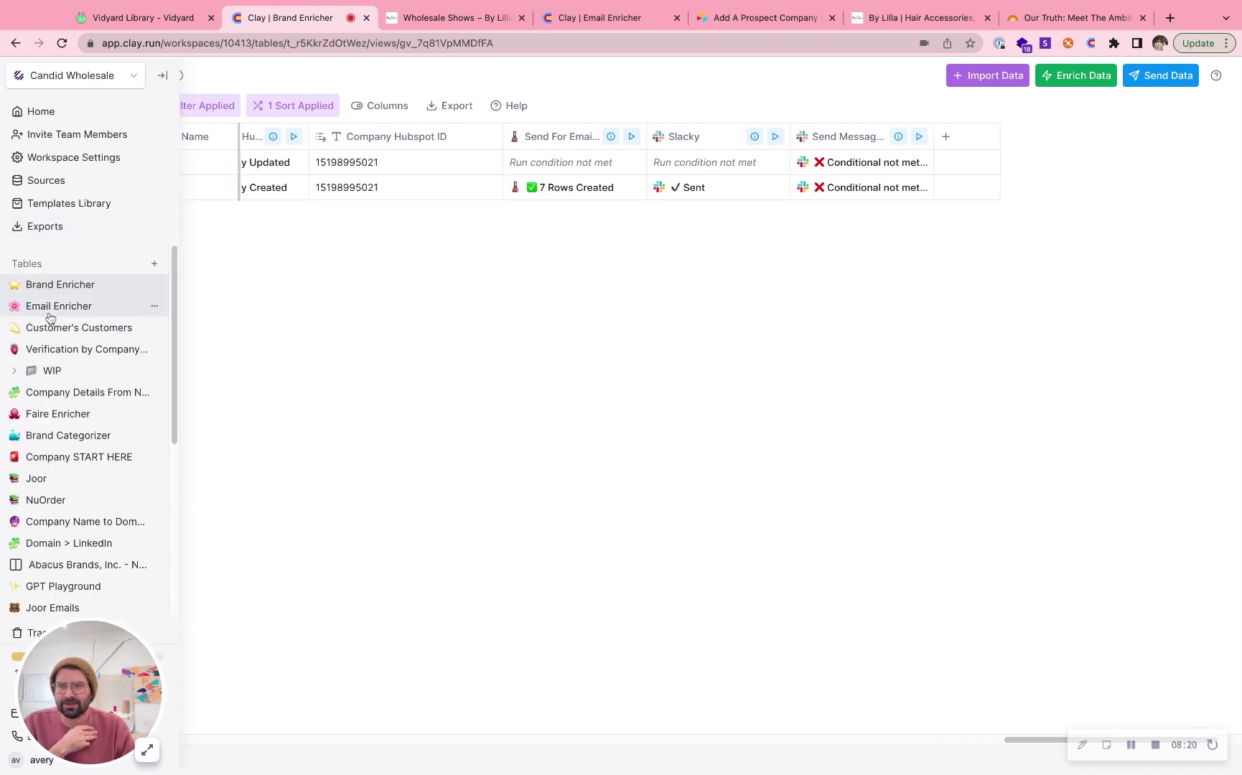
pyautogui.click(595, 11)
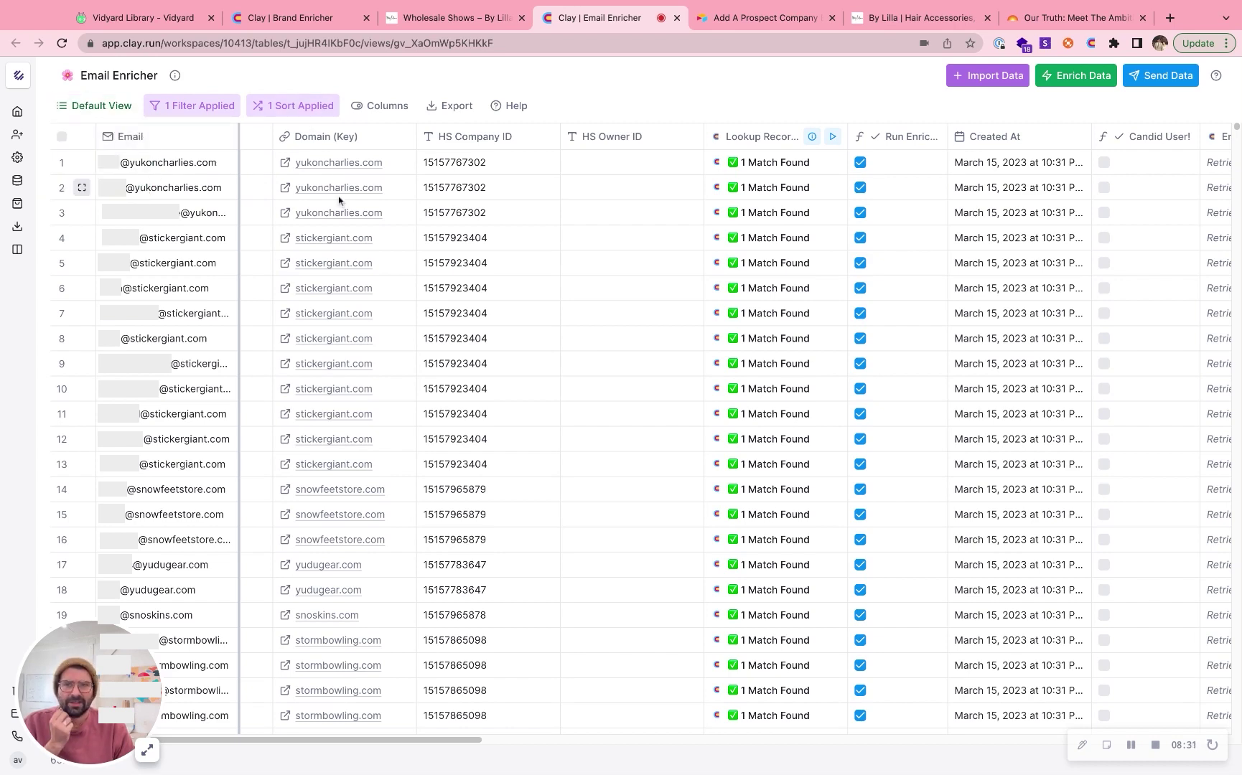
pyautogui.hscroll(-3, 340, 203)
pyautogui.hscroll(4, 344, 188)
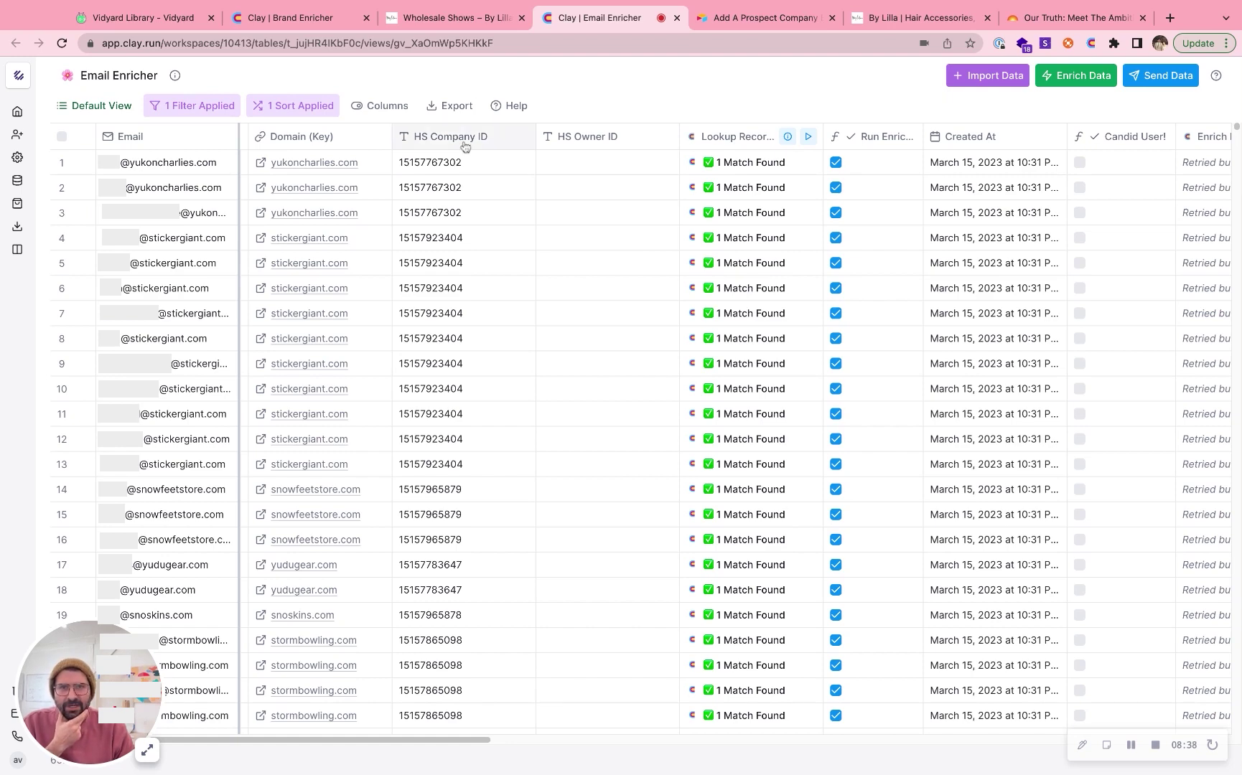
pyautogui.hscroll(8, 477, 178)
pyautogui.hscroll(3, 472, 185)
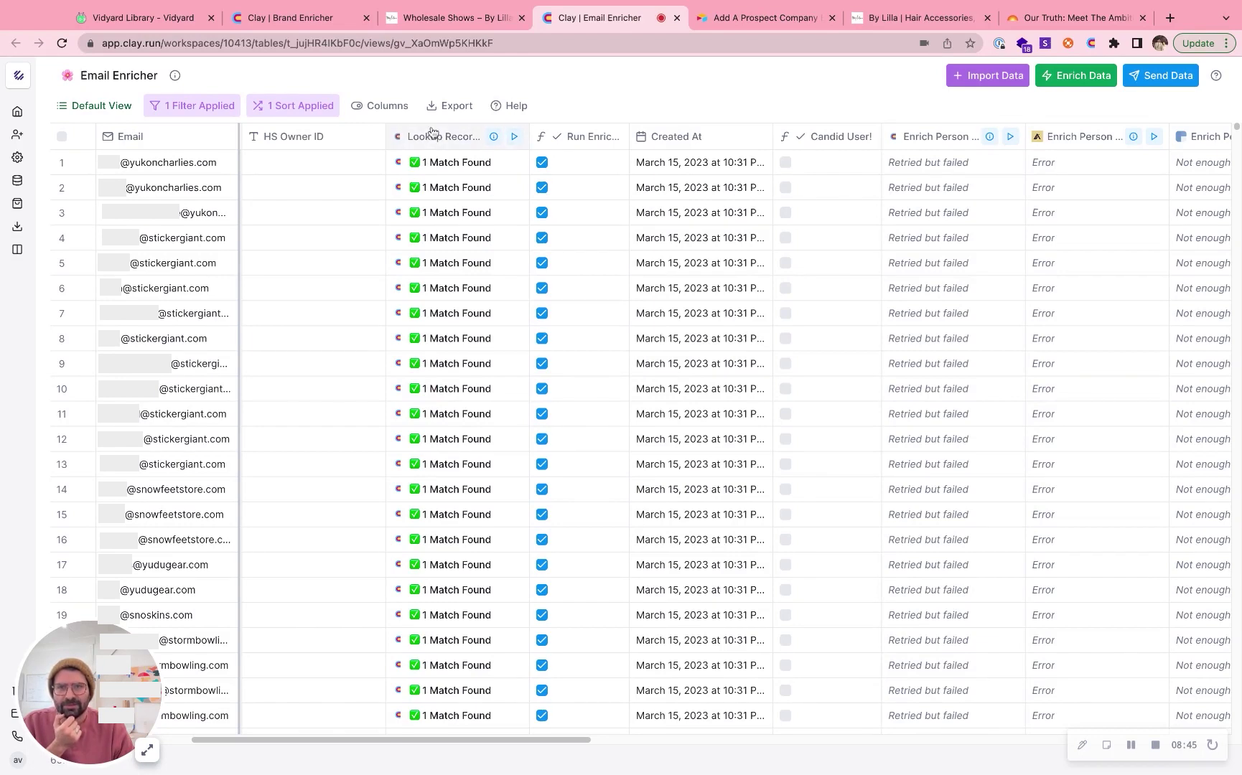
# Step: Examine the run-enrichment checkbox, Created At, Candid User! and Enrich Person columns in the Email Enricher table
pyautogui.hscroll(3, 438, 171)
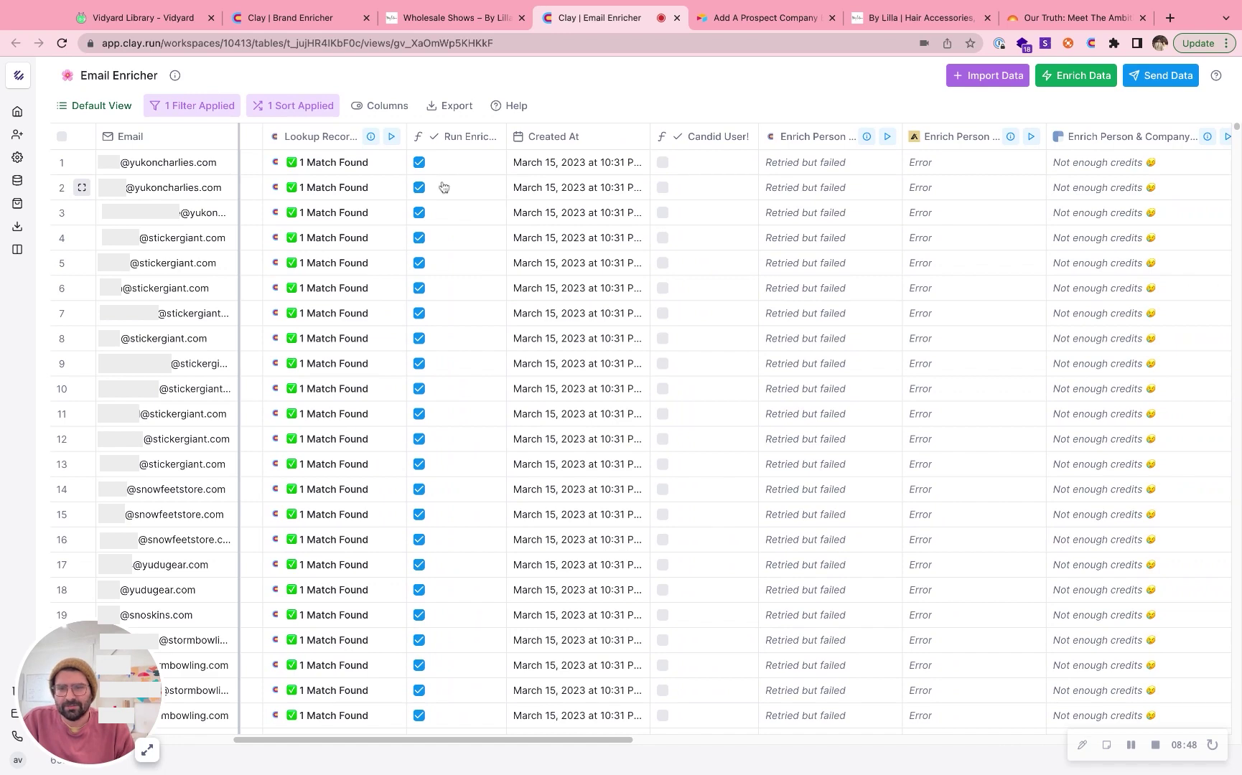
pyautogui.hscroll(2, 444, 188)
pyautogui.hscroll(4, 444, 187)
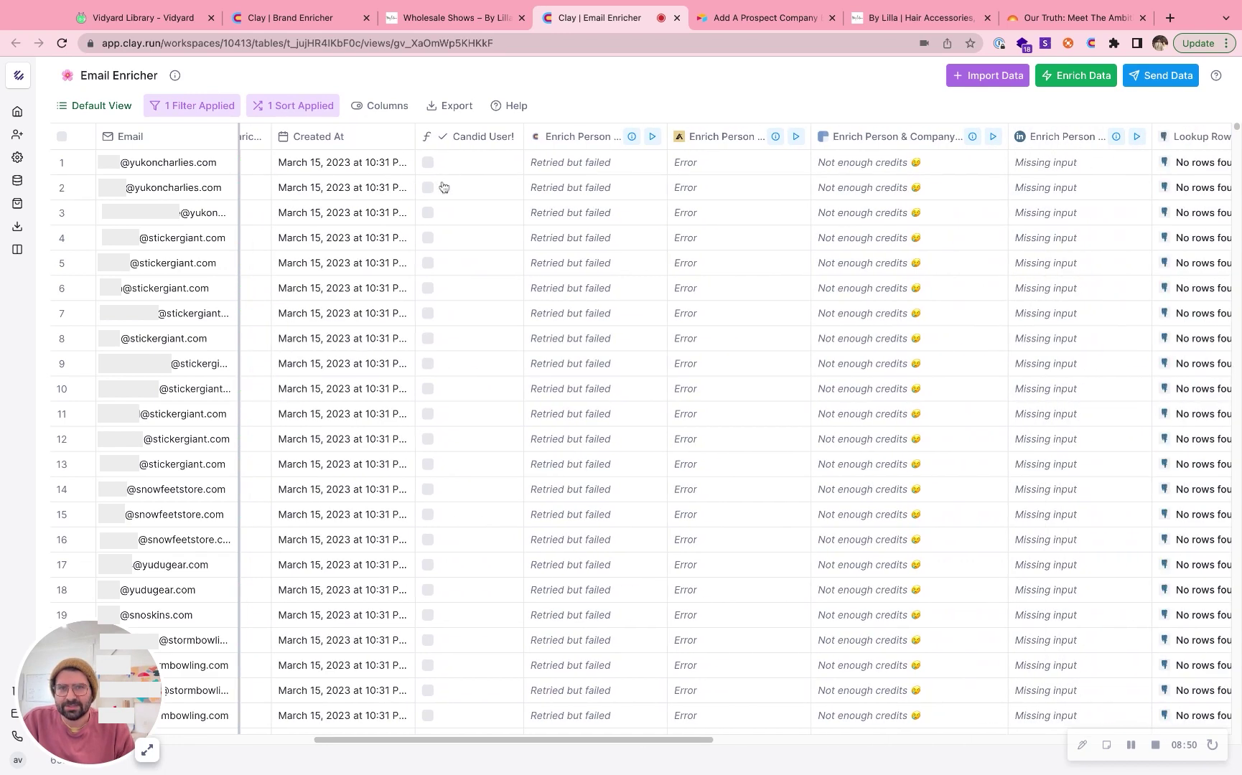
pyautogui.hscroll(2, 444, 187)
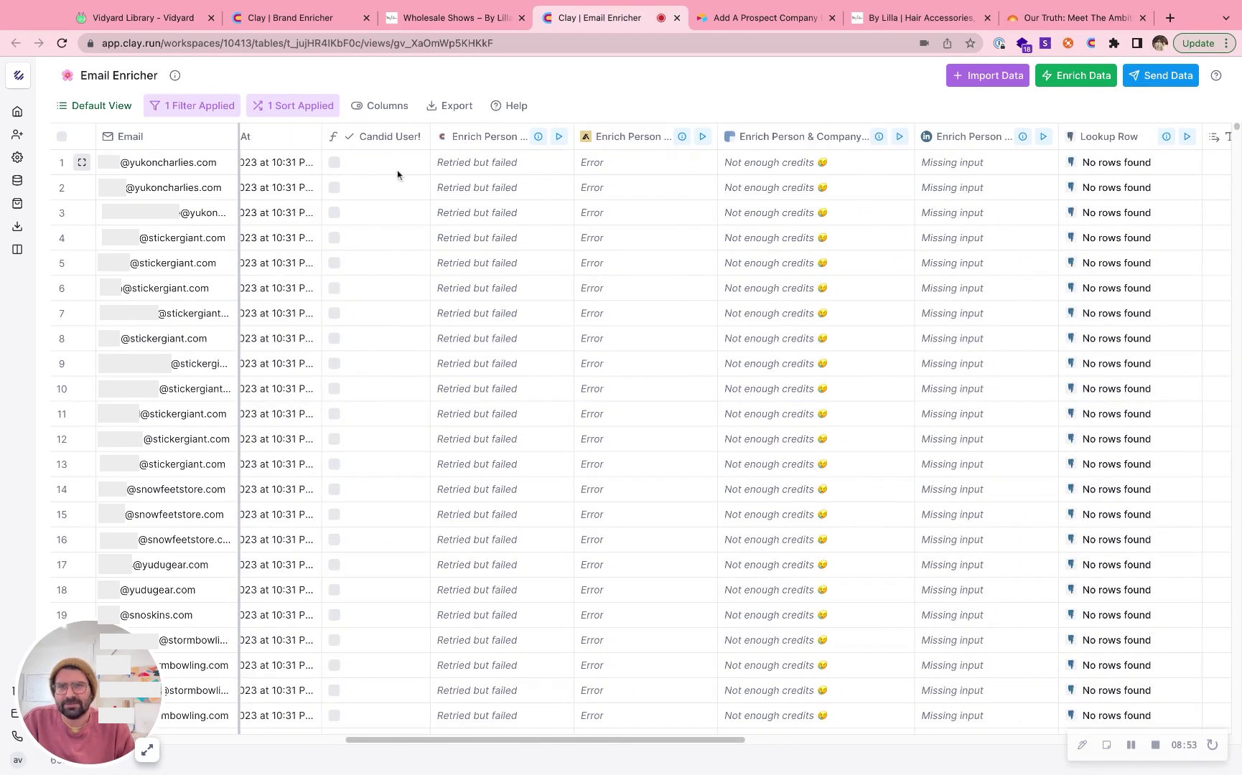
pyautogui.hscroll(2, 399, 177)
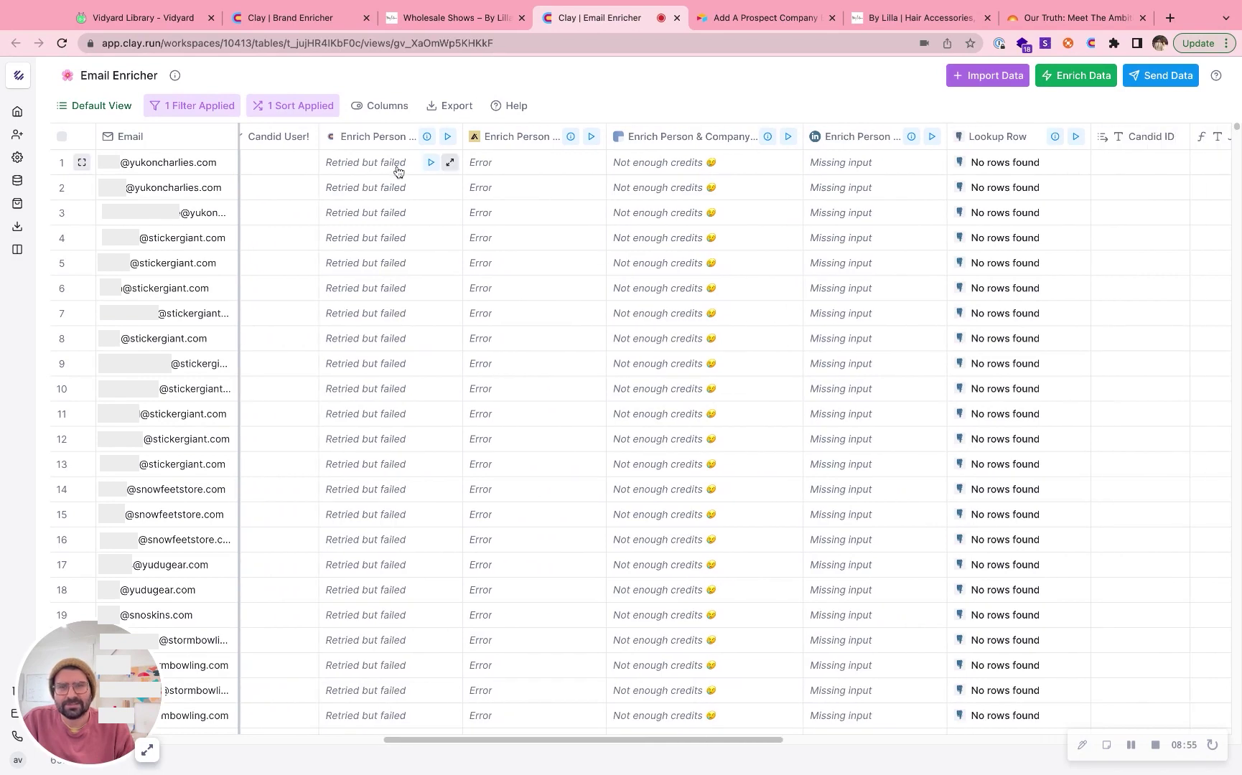
# Step: Examine the Lookup Row, Candid ID, Job Title, name, LinkedIn URL and email validation columns
pyautogui.hscroll(7, 396, 170)
pyautogui.hscroll(4, 392, 169)
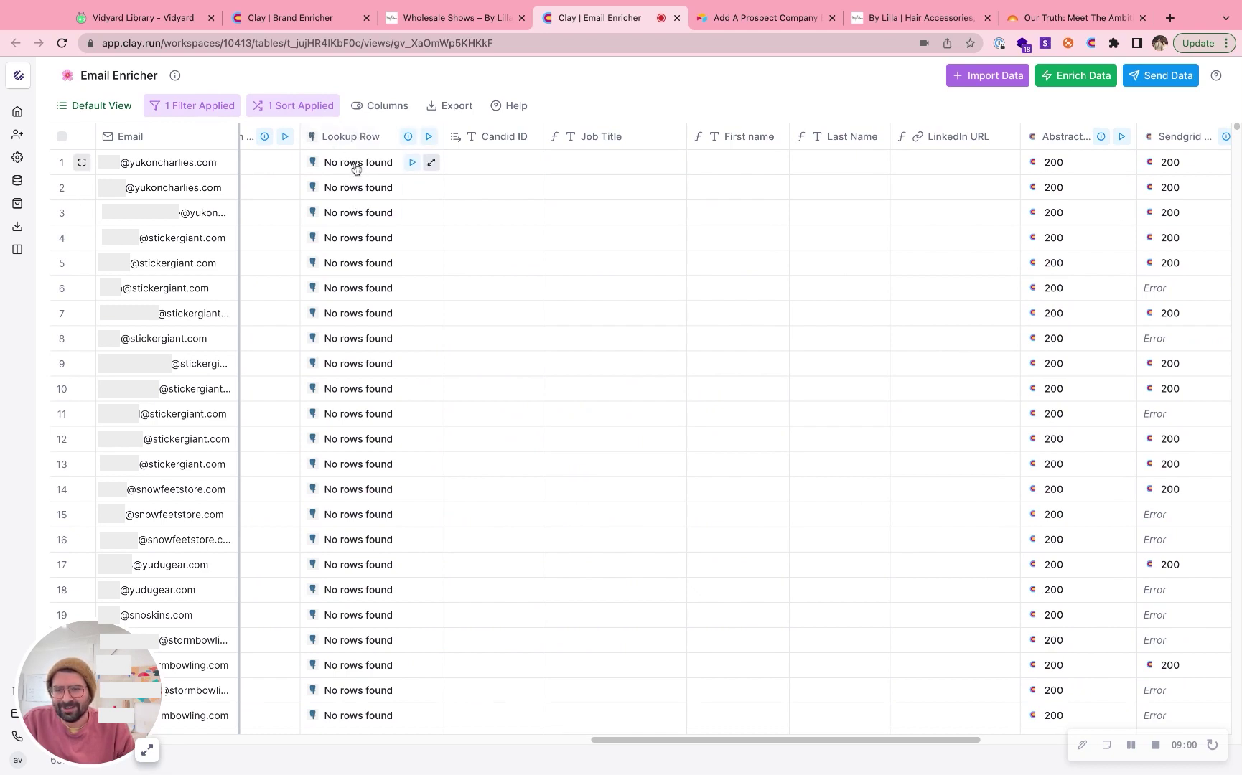
pyautogui.hscroll(2, 355, 168)
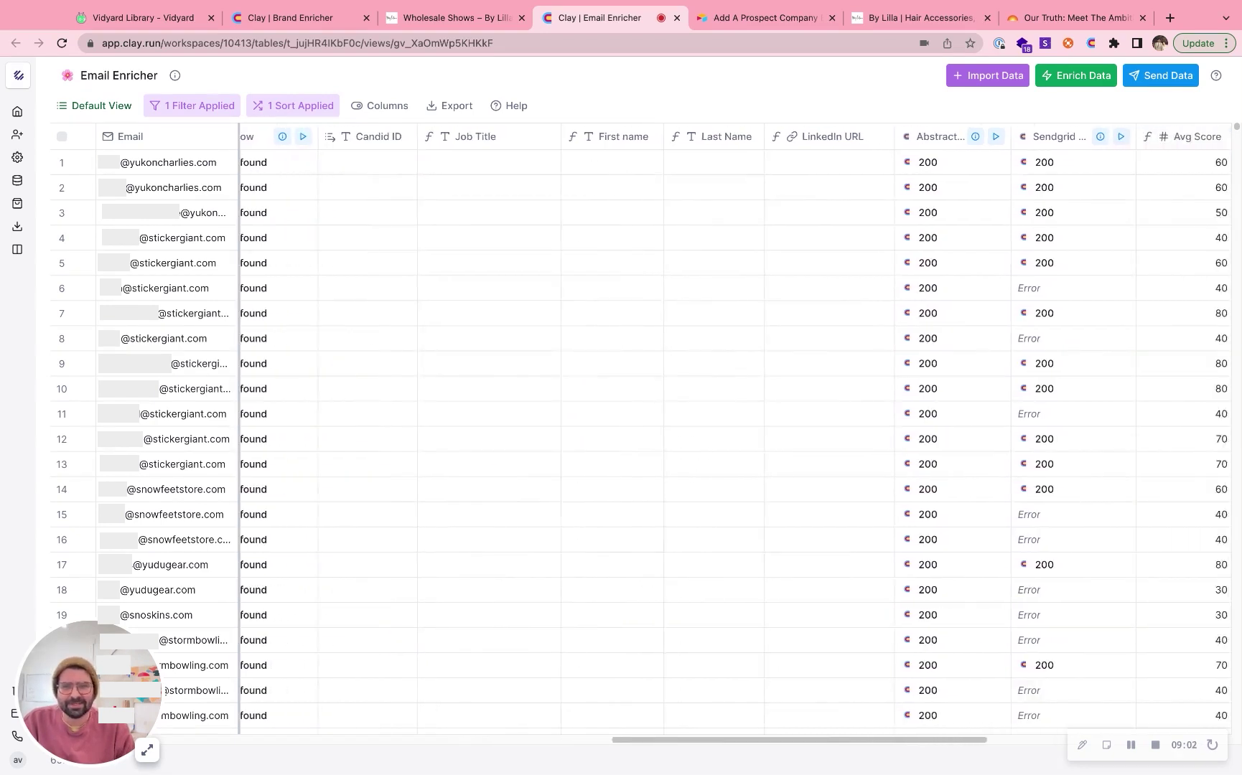
pyautogui.hscroll(-2, 357, 144)
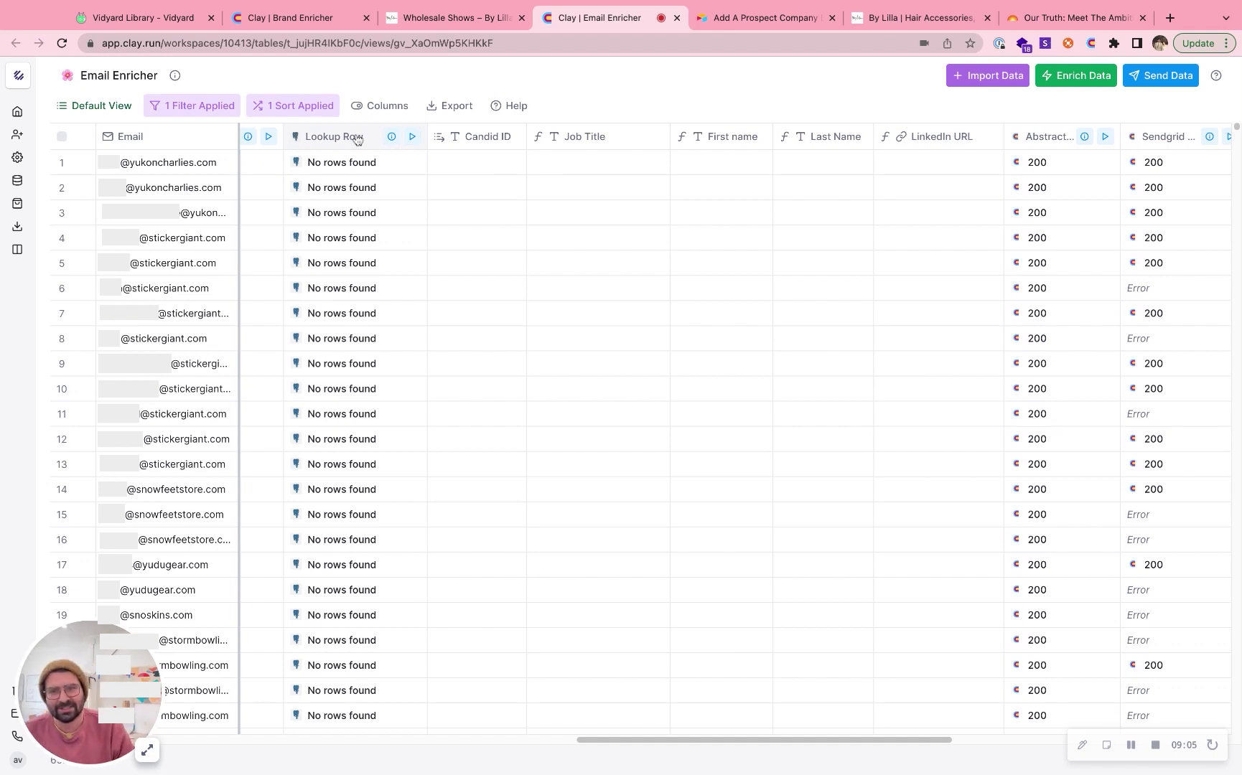
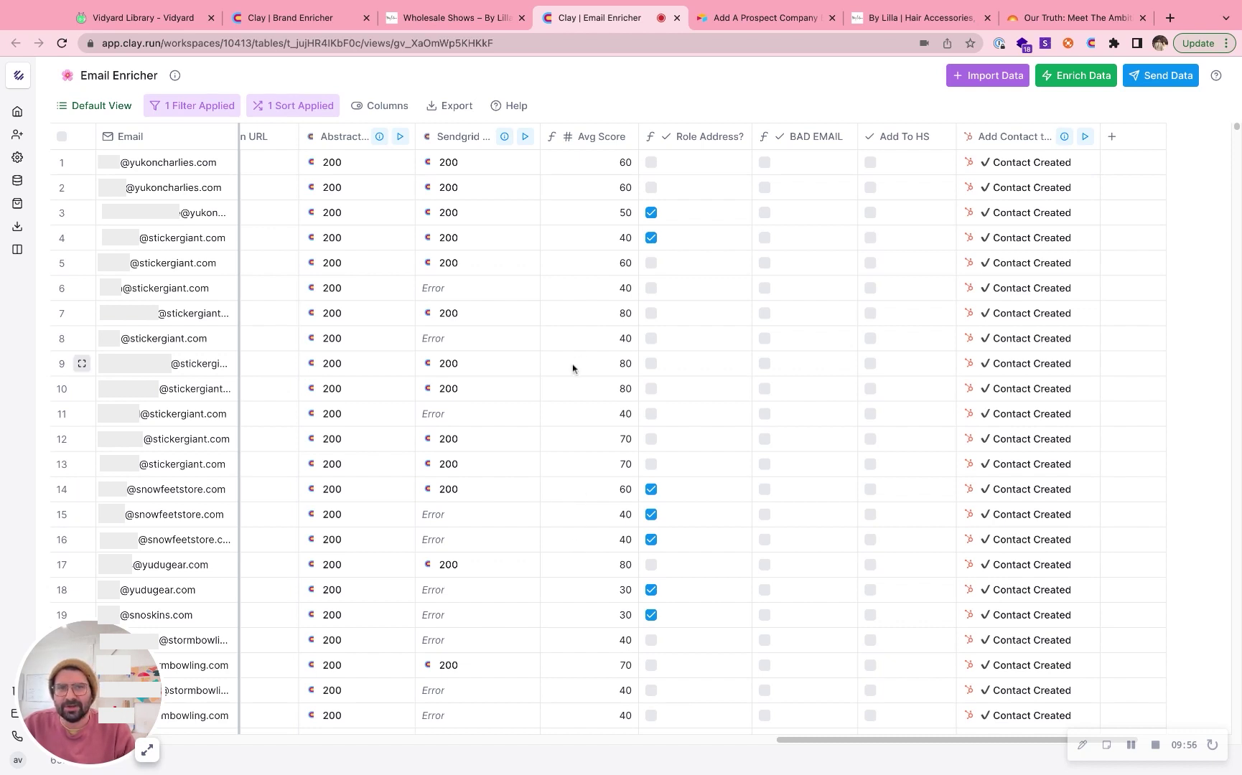
# Step: Examine the Avg Score, Role Address? and BAD EMAIL columns, including a flagged bad email further down the table
pyautogui.hscroll(3, 572, 369)
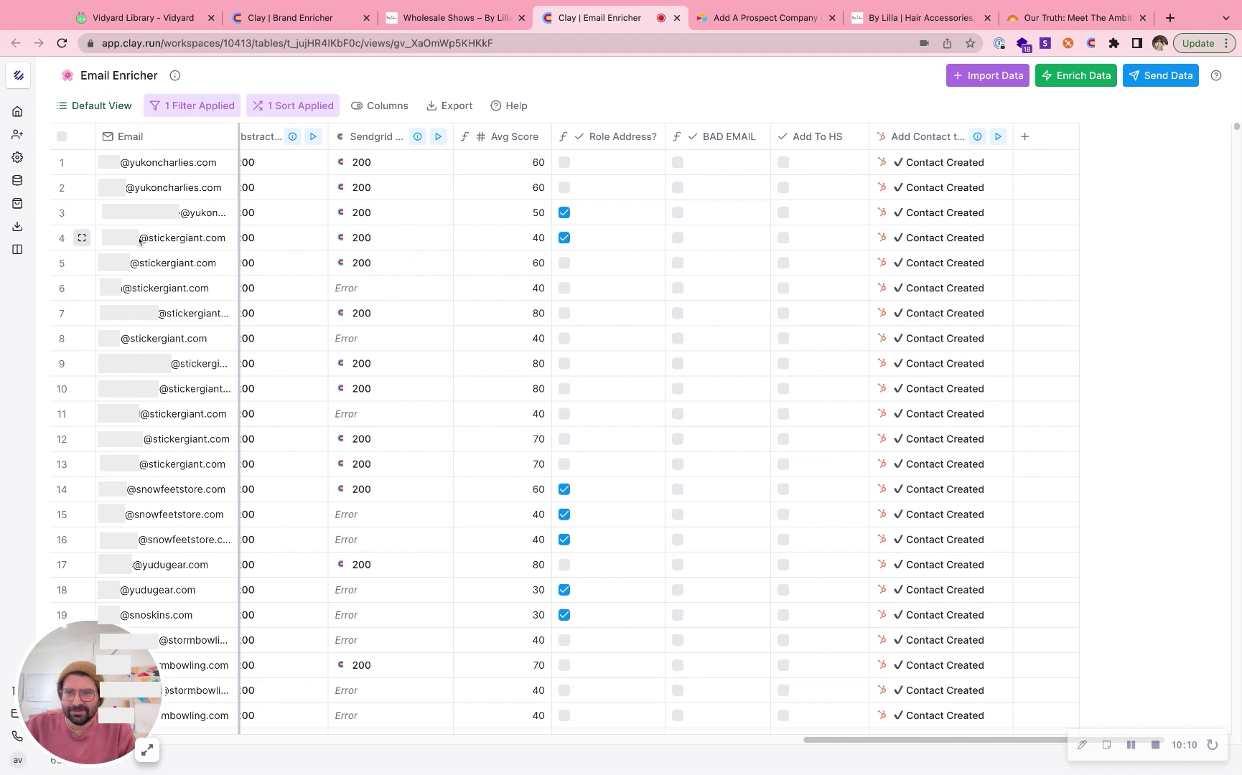
pyautogui.hscroll(3, 639, 233)
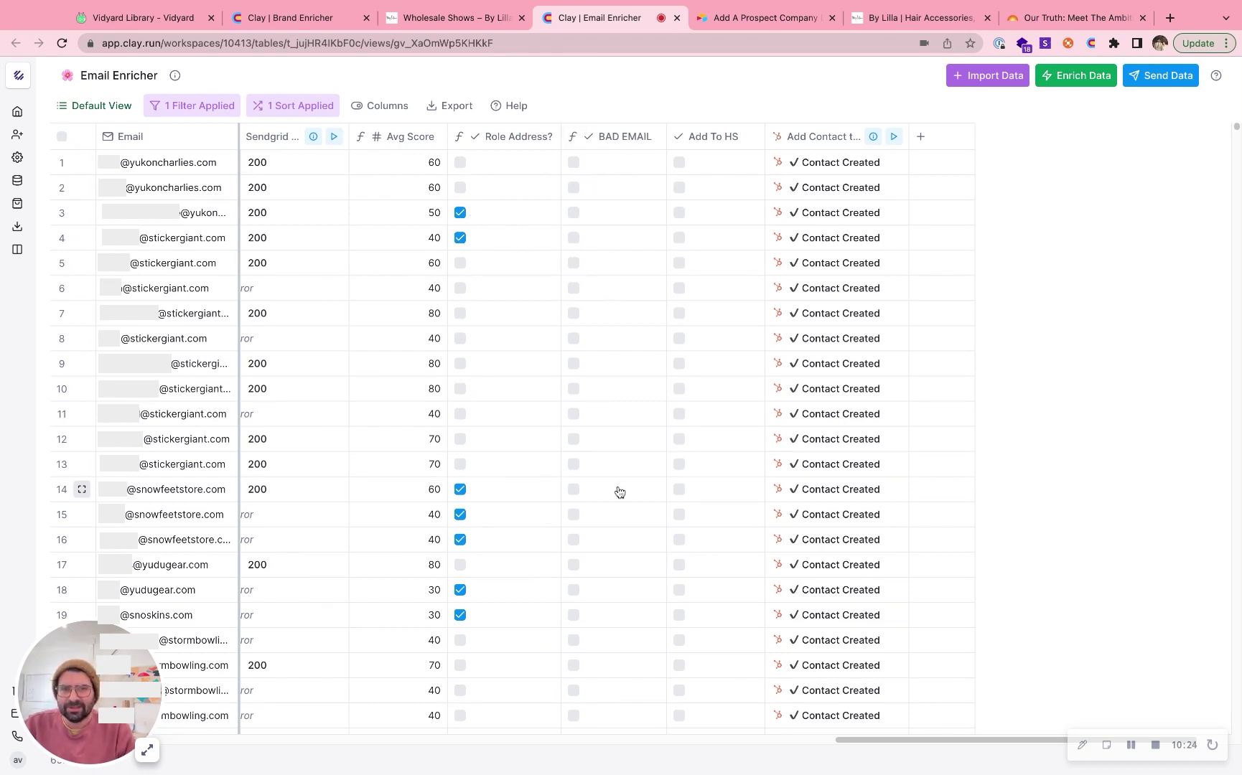
pyautogui.scroll(-10, 624, 499)
pyautogui.scroll(-20, 627, 500)
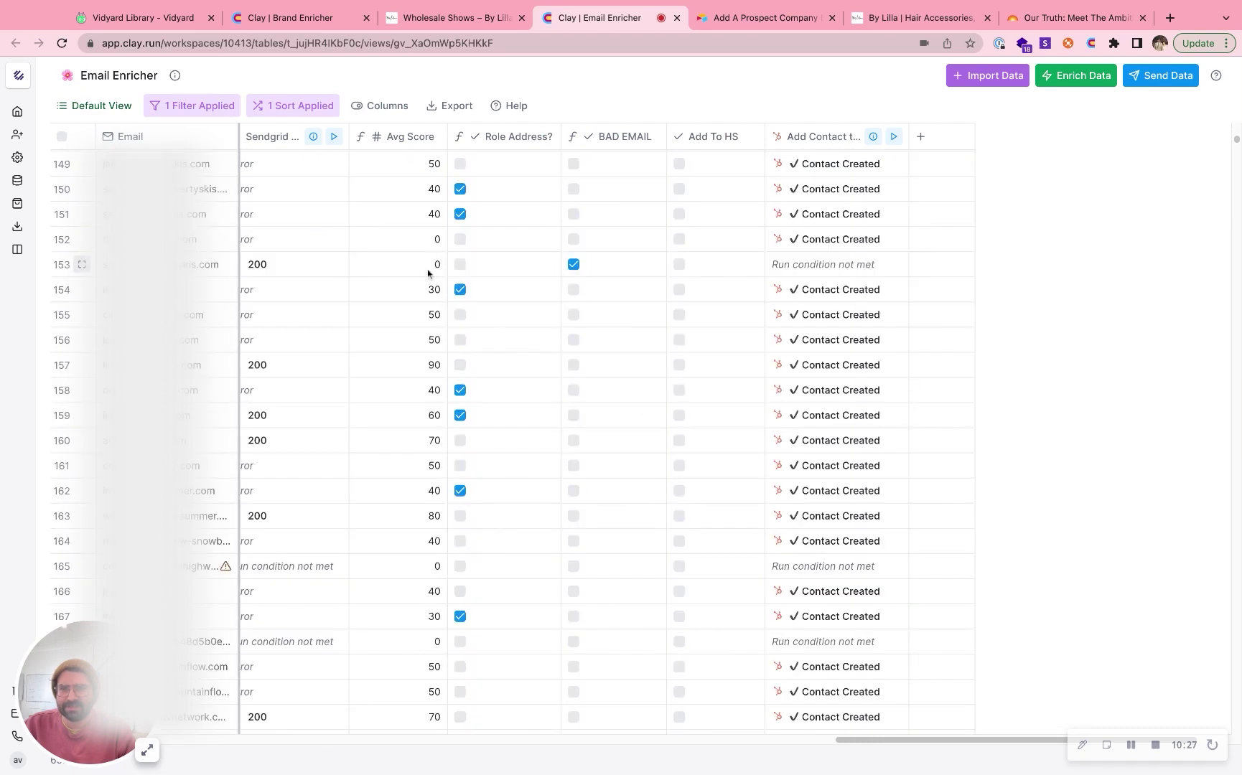
pyautogui.hscroll(-3, 400, 267)
pyautogui.hscroll(-2, 401, 267)
pyautogui.hscroll(3, 402, 263)
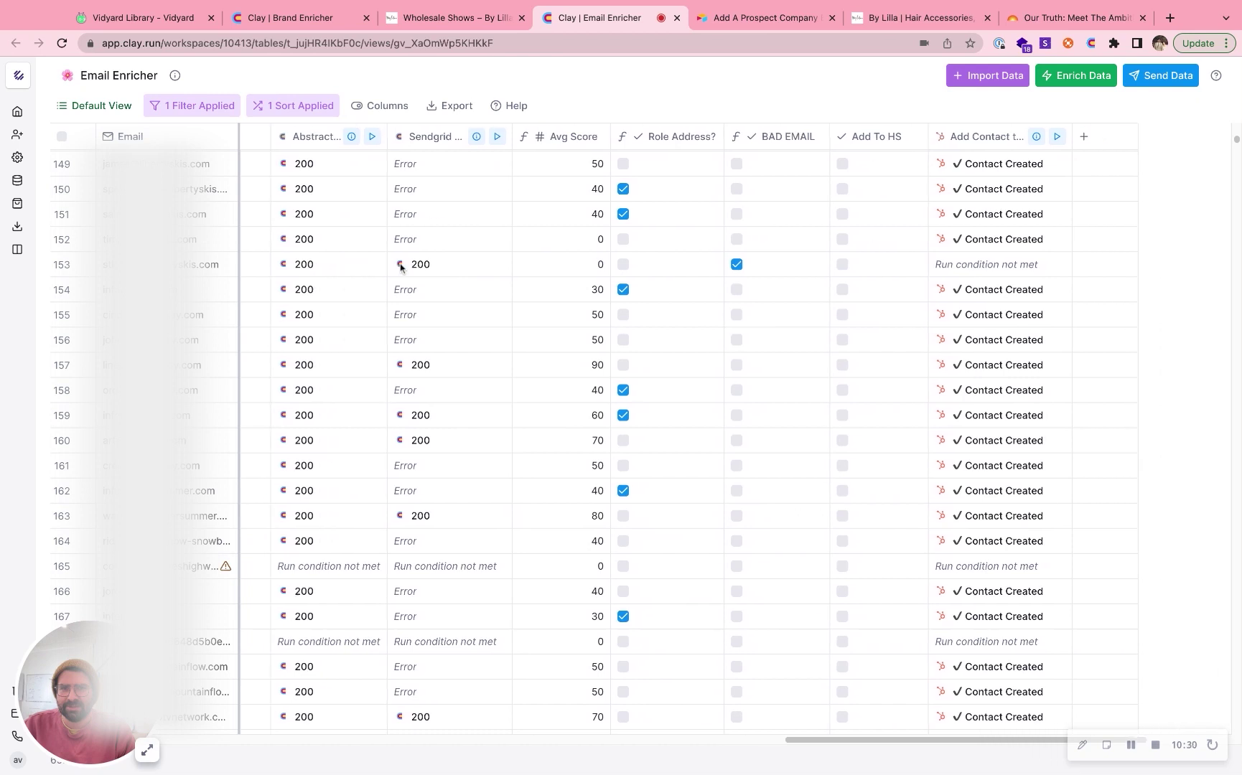
# Step: View the Add To HS column and select the neighbouring HubSpot contact creation column for inspection
pyautogui.hscroll(6, 551, 259)
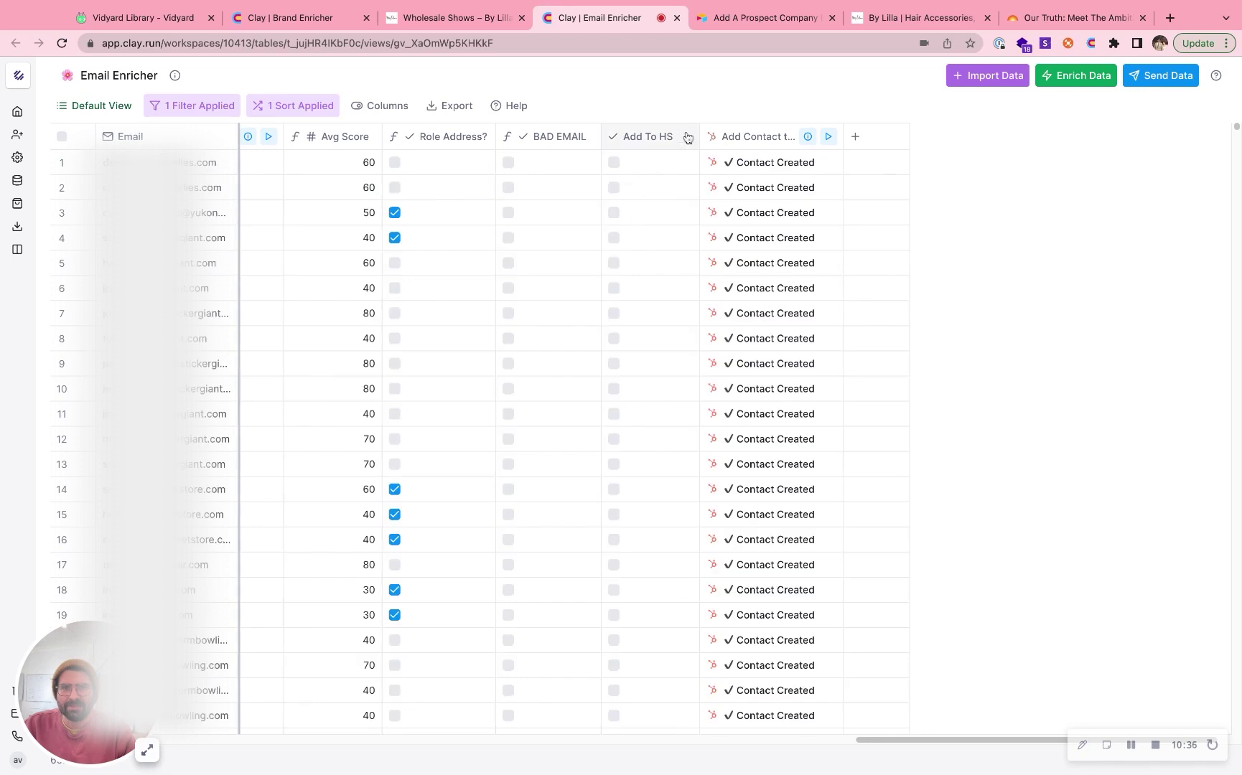
pyautogui.click(745, 139)
pyautogui.click(776, 100)
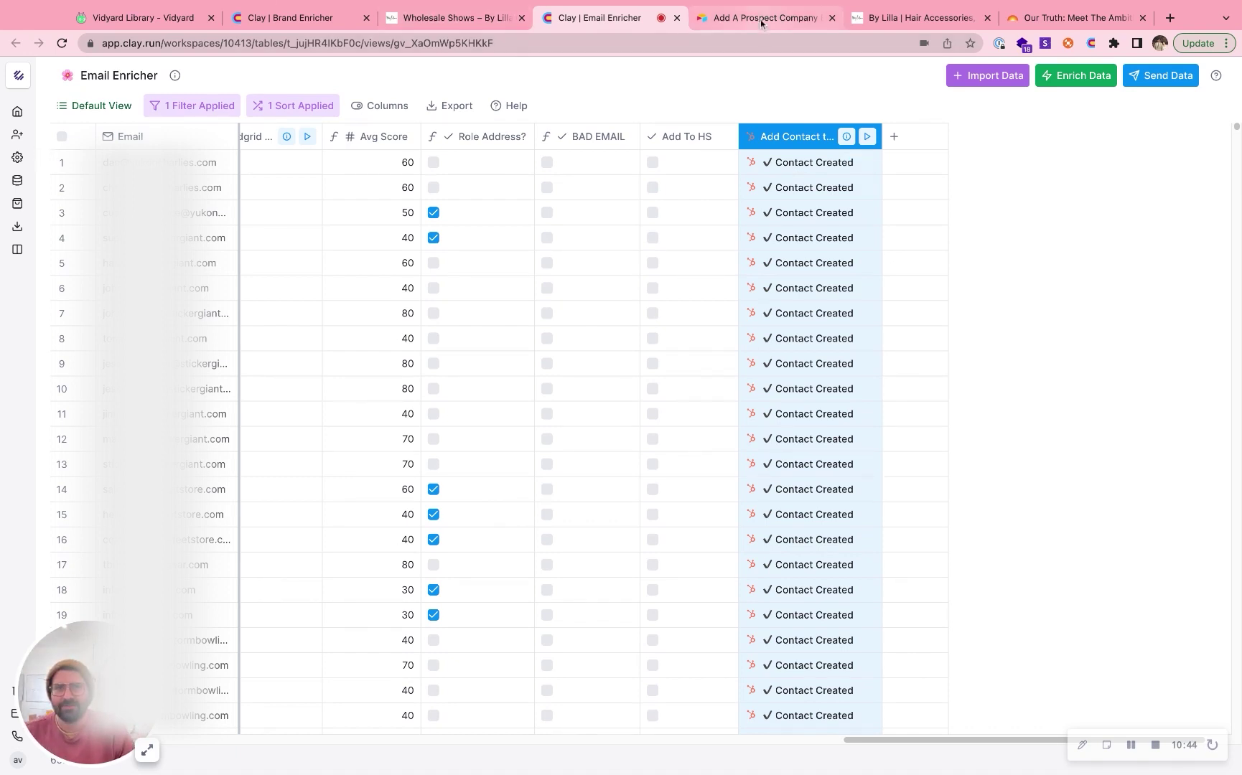
# Step: Return to the Brand Enricher table and view its Slacky and Slack message columns
pyautogui.click(316, 20)
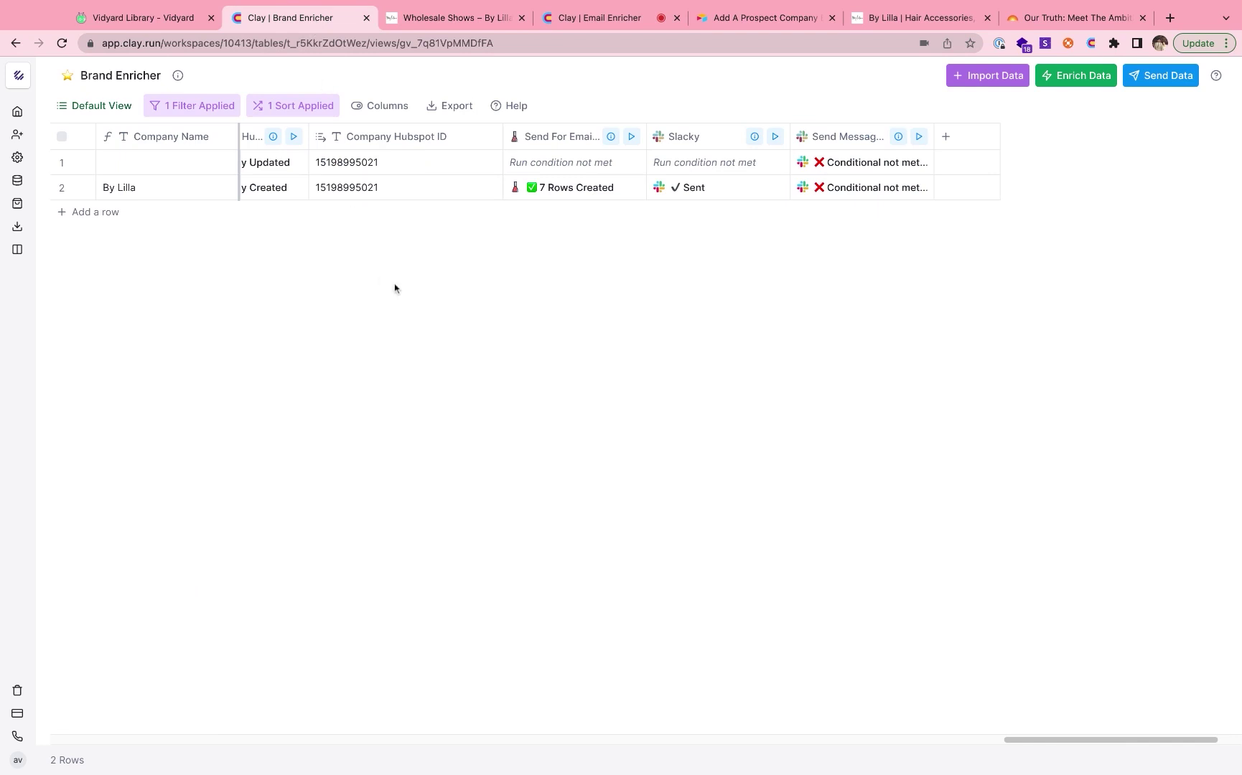
pyautogui.hscroll(3, 726, 190)
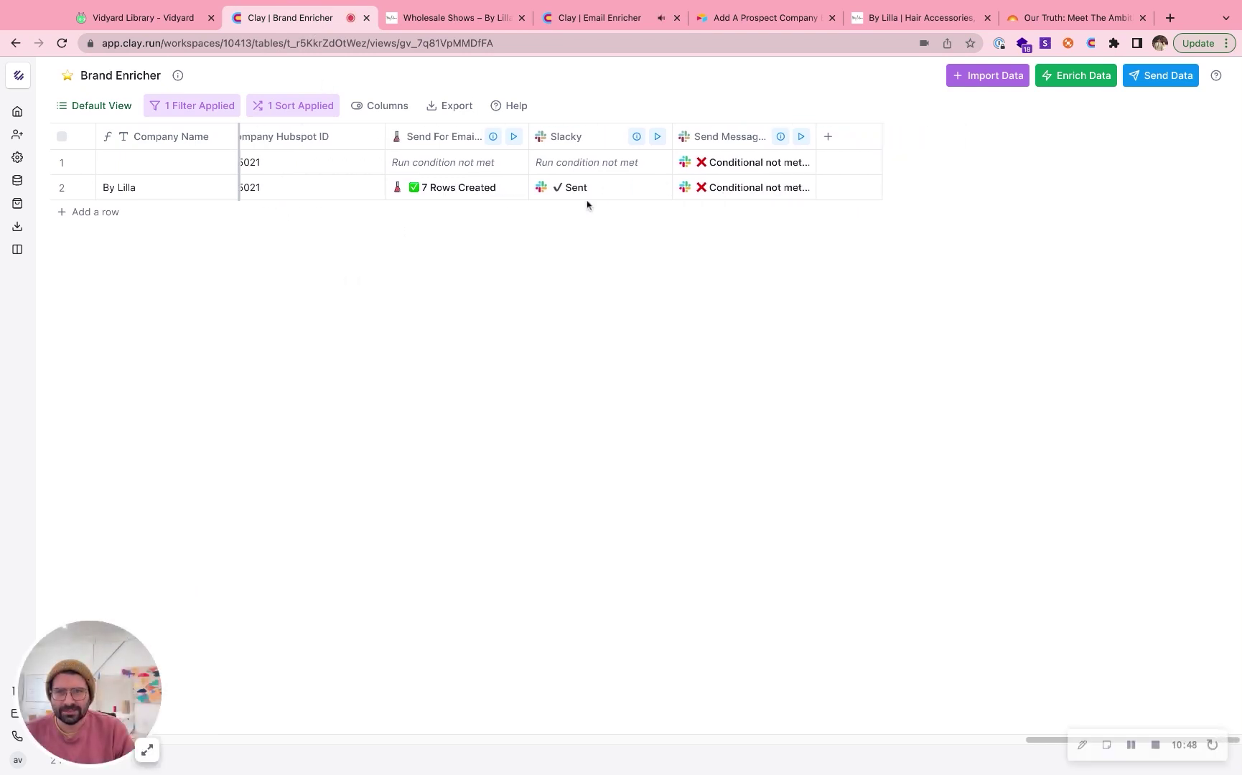